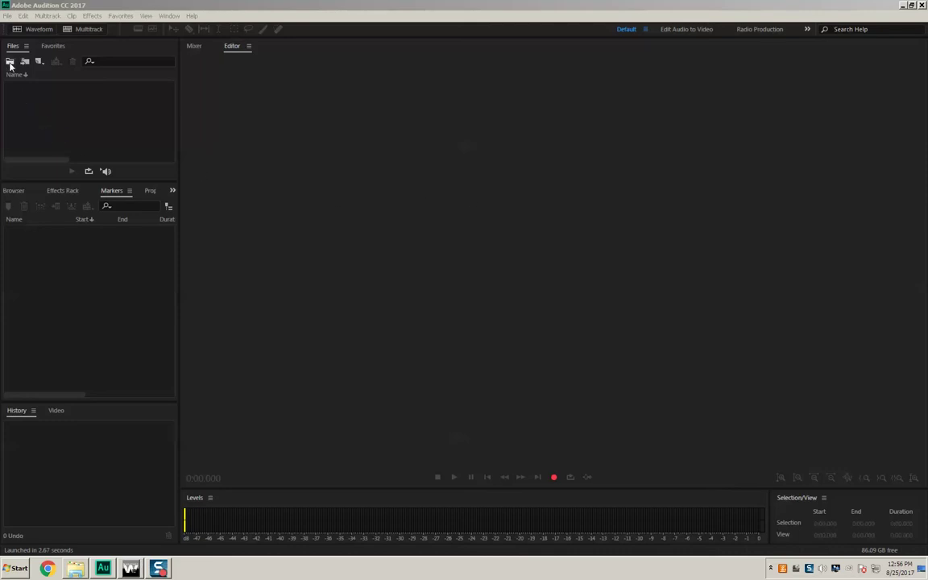
Open Smith_Lickerick_Raw.wav from the J2150_Smith_AudioFiles folder inside Audition Intro Files on the Desktop
{"action": "left_click", "coordinate": [10, 65]}
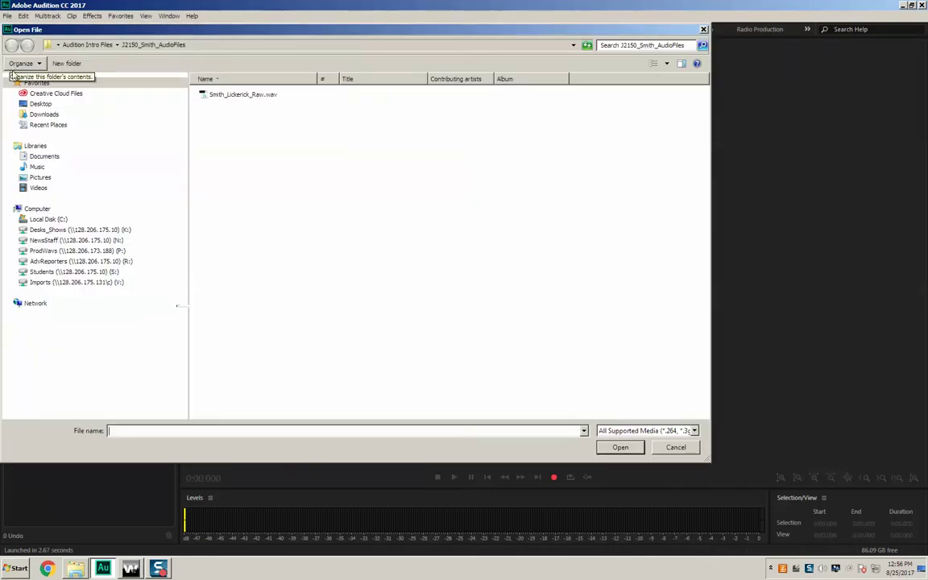
{"action": "left_click", "coordinate": [34, 114]}
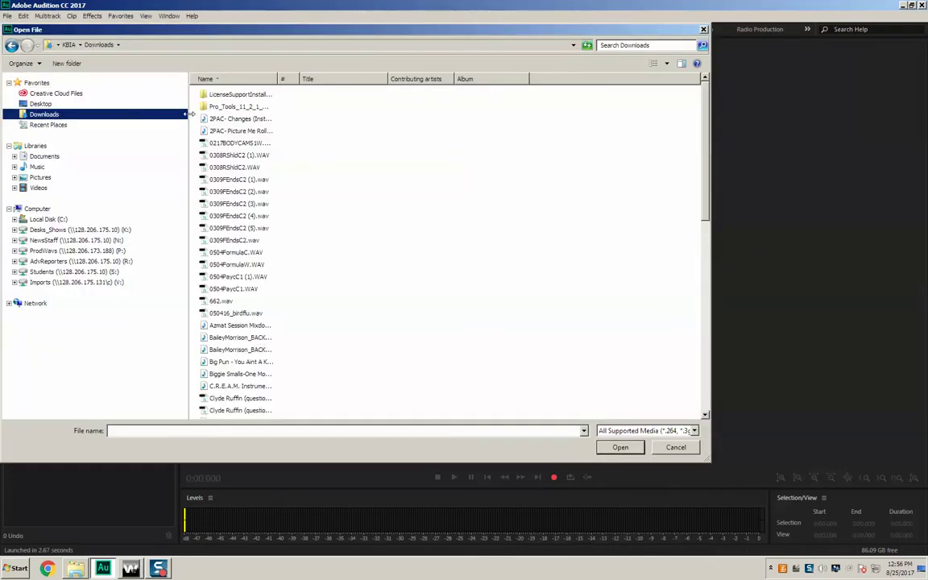
{"action": "left_click", "coordinate": [45, 105]}
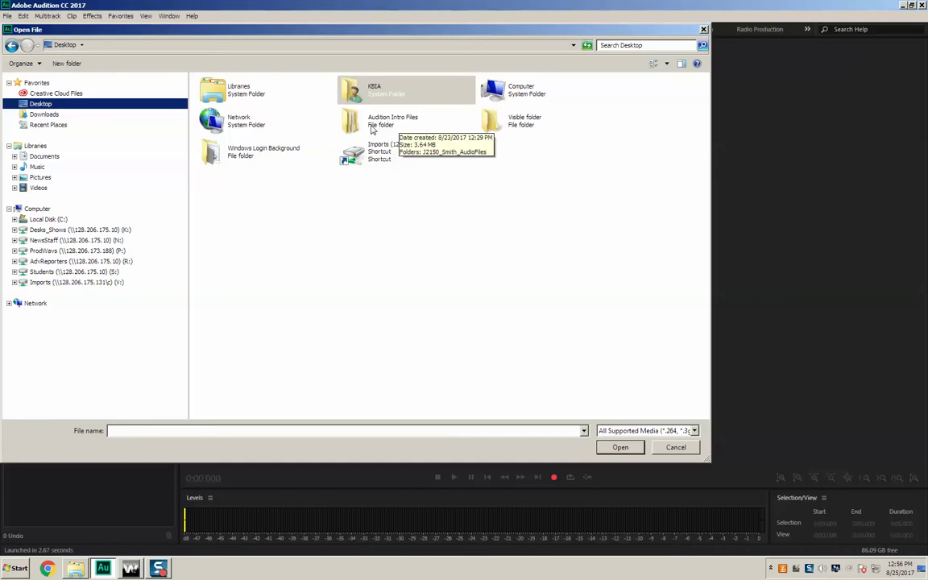
{"action": "double_click", "coordinate": [360, 130]}
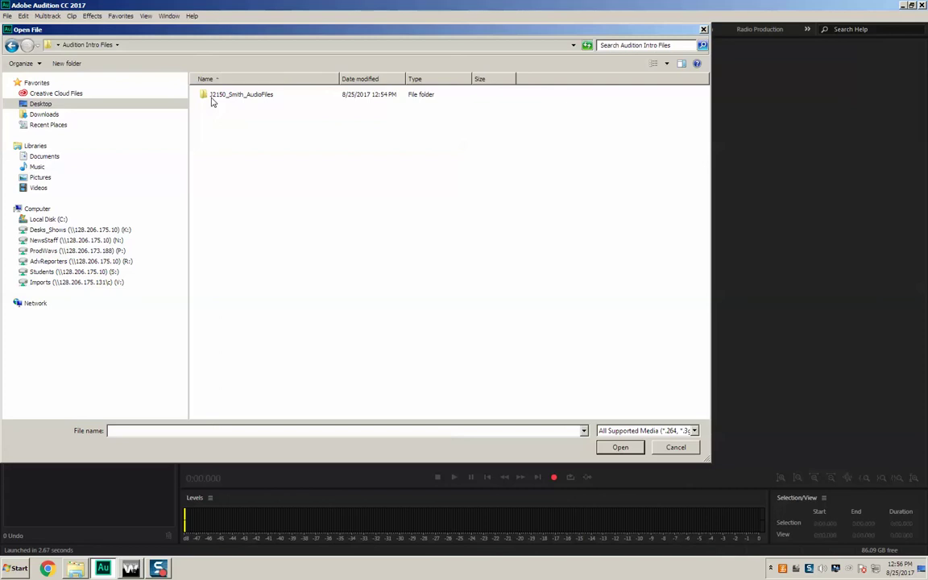
{"action": "double_click", "coordinate": [266, 100]}
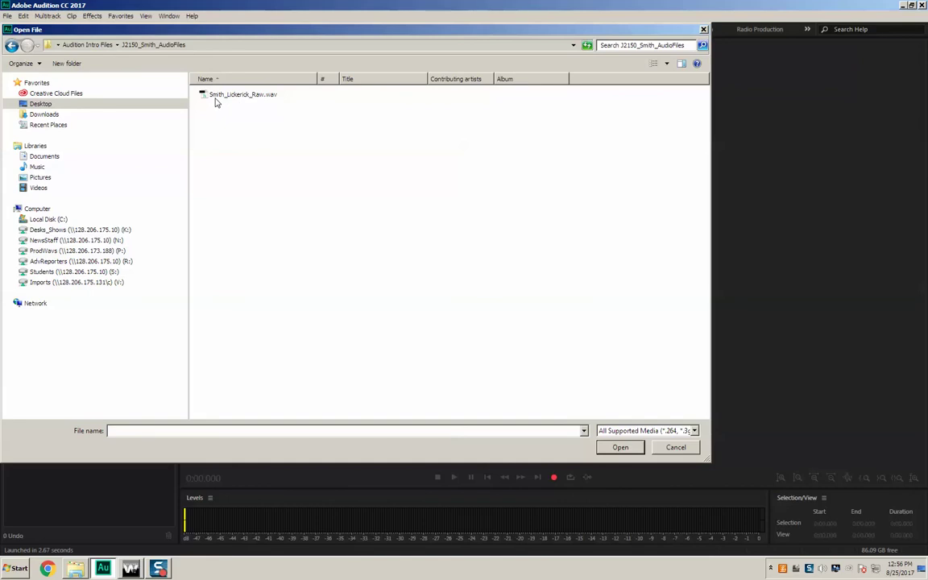
{"action": "left_click", "coordinate": [257, 96]}
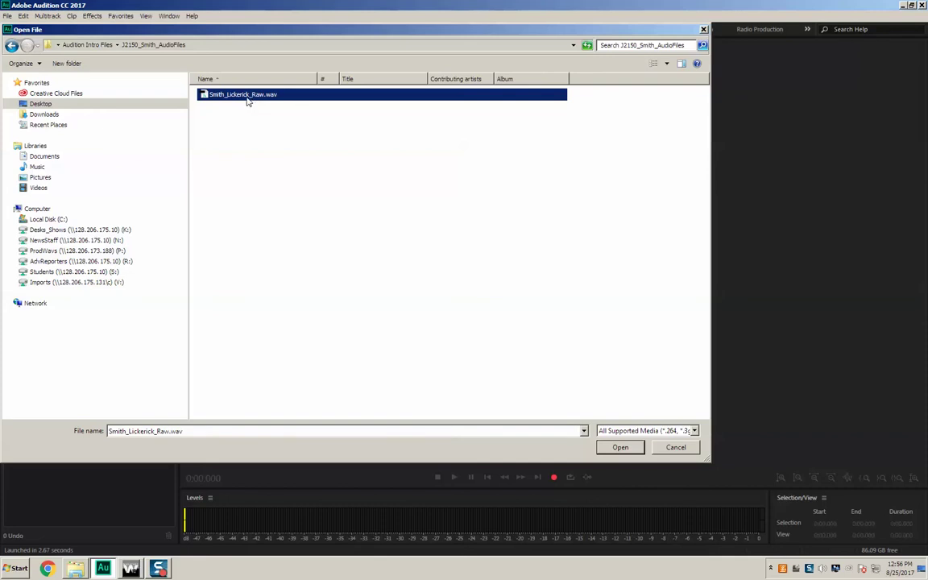
{"action": "left_click", "coordinate": [621, 447]}
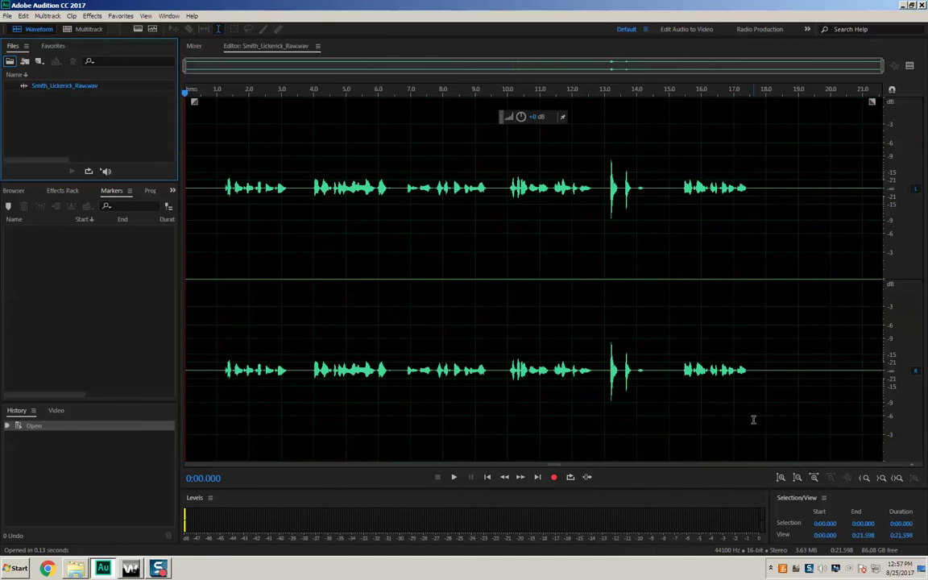
Try converting the stereo recording to mono and undo the conversion
{"action": "left_click", "coordinate": [435, 153]}
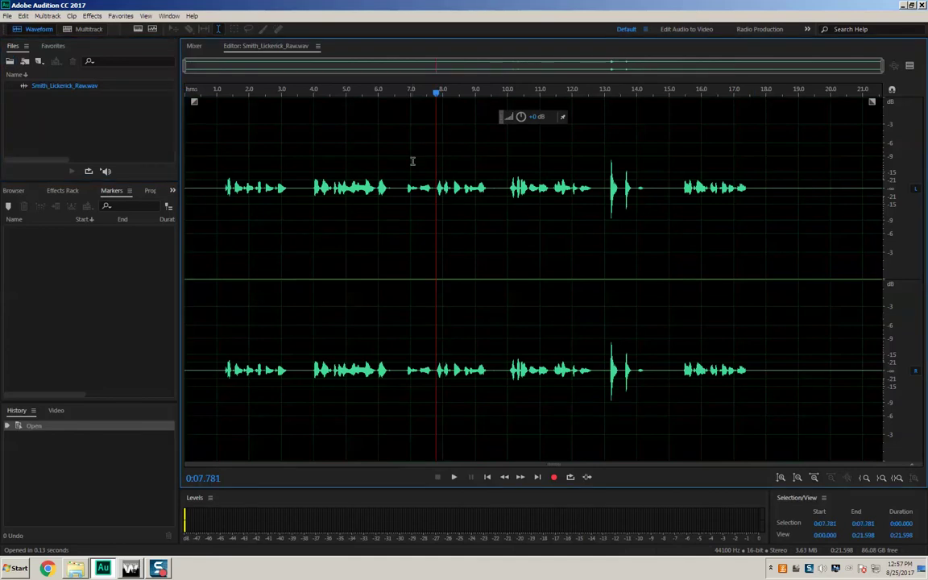
{"action": "left_click", "coordinate": [121, 16]}
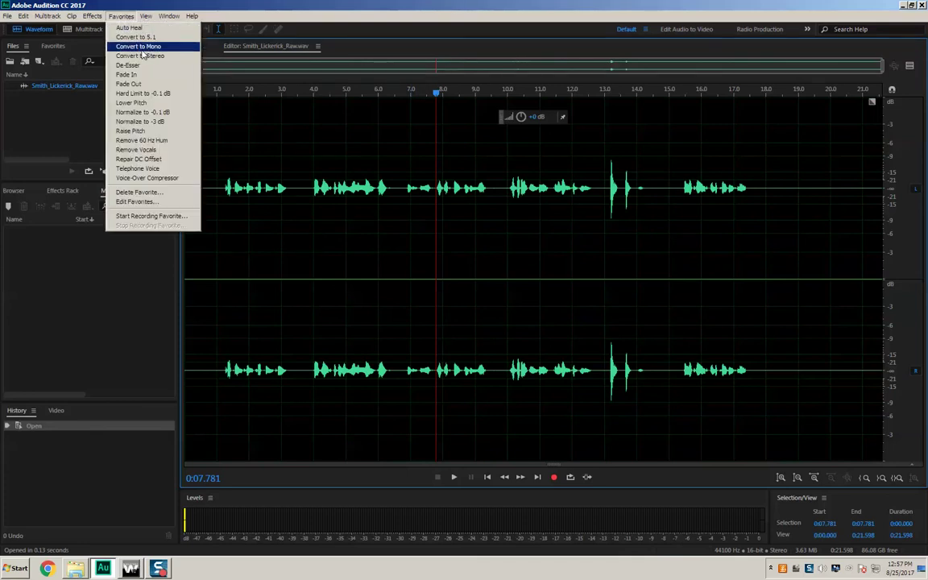
{"action": "left_click", "coordinate": [133, 47]}
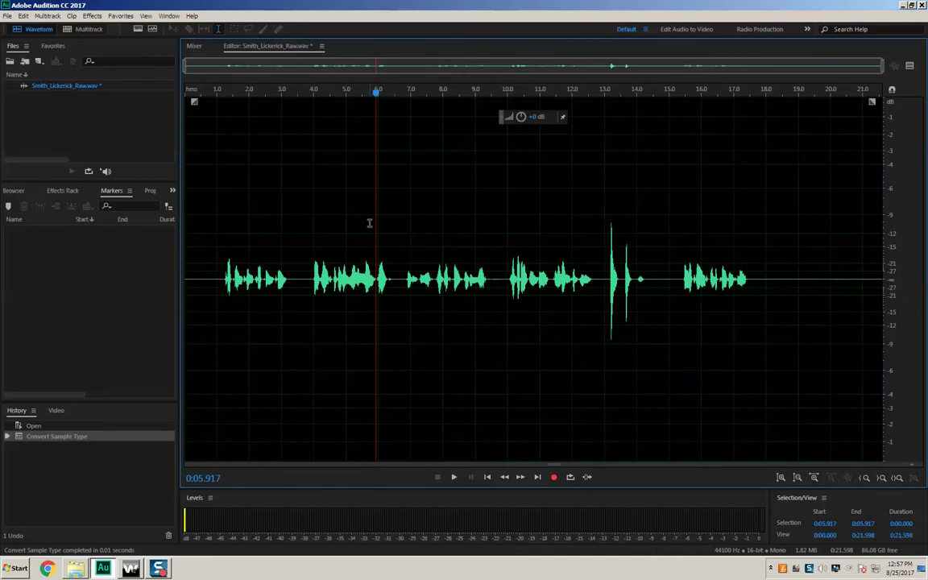
{"action": "key", "text": "ctrl+z"}
{"action": "left_click", "coordinate": [306, 204]}
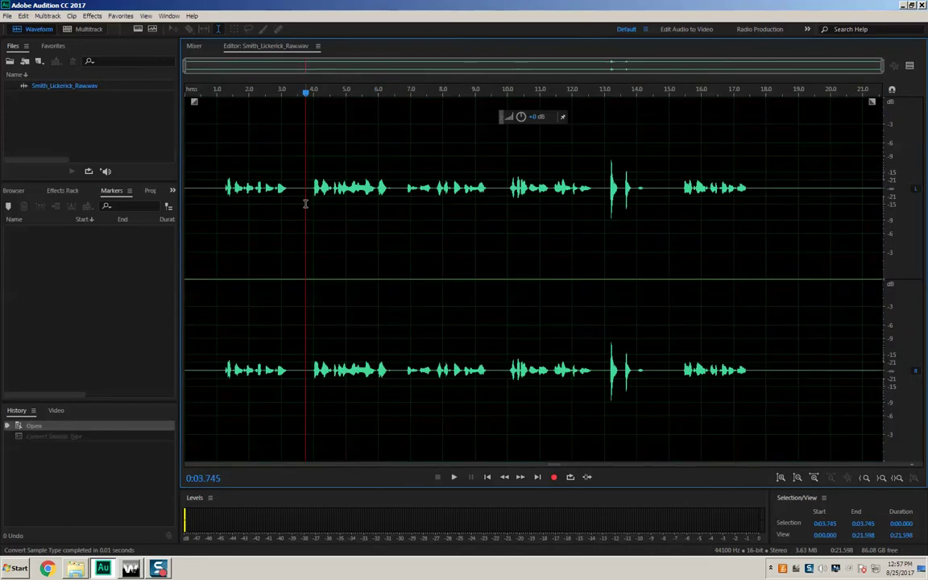
Convert the stereo recording to mono with the Convert to Mono favorite
{"action": "left_click", "coordinate": [121, 16]}
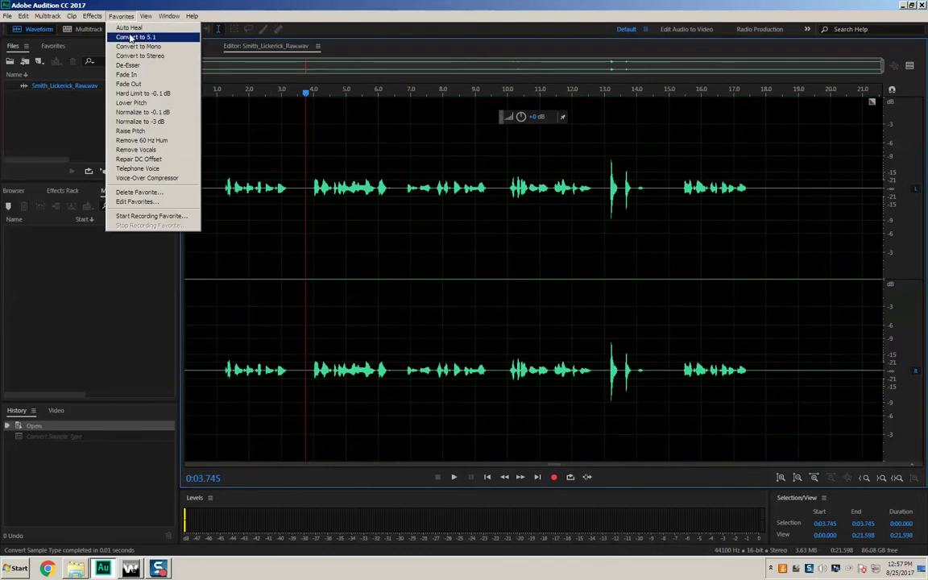
{"action": "left_click", "coordinate": [133, 46]}
{"action": "left_click", "coordinate": [591, 252]}
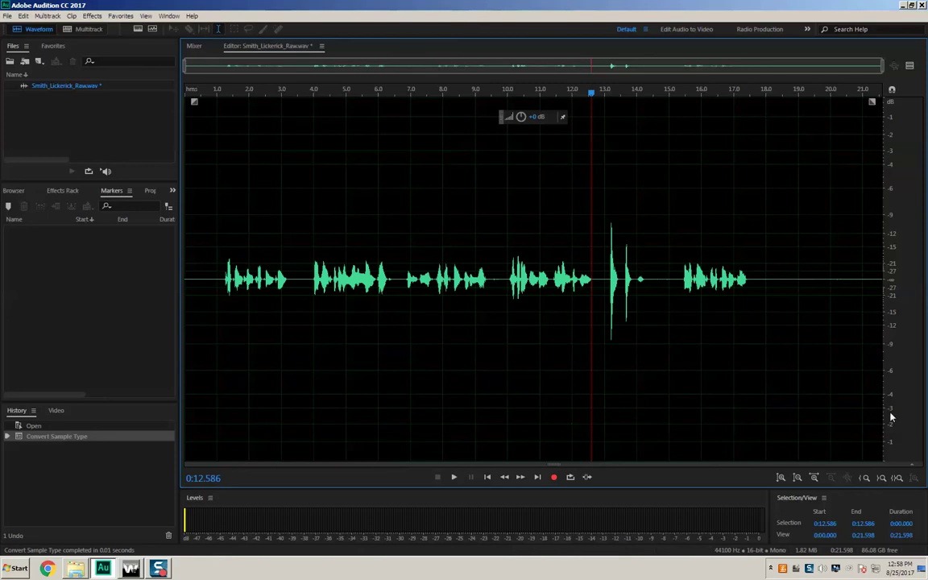
Try normalizing the mono recording to -3 dB and undo the normalization
{"action": "left_click", "coordinate": [277, 224]}
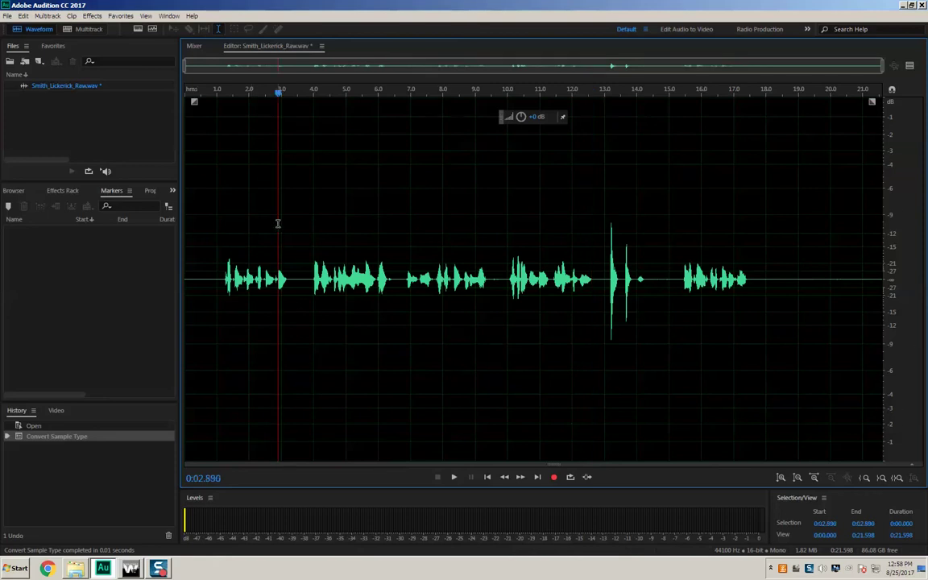
{"action": "left_click", "coordinate": [122, 17]}
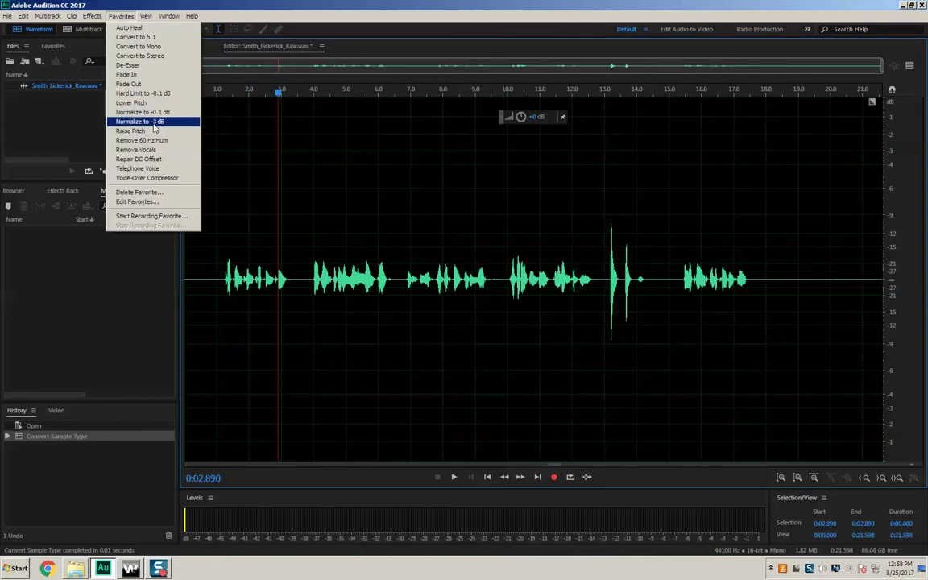
{"action": "left_click", "coordinate": [152, 124]}
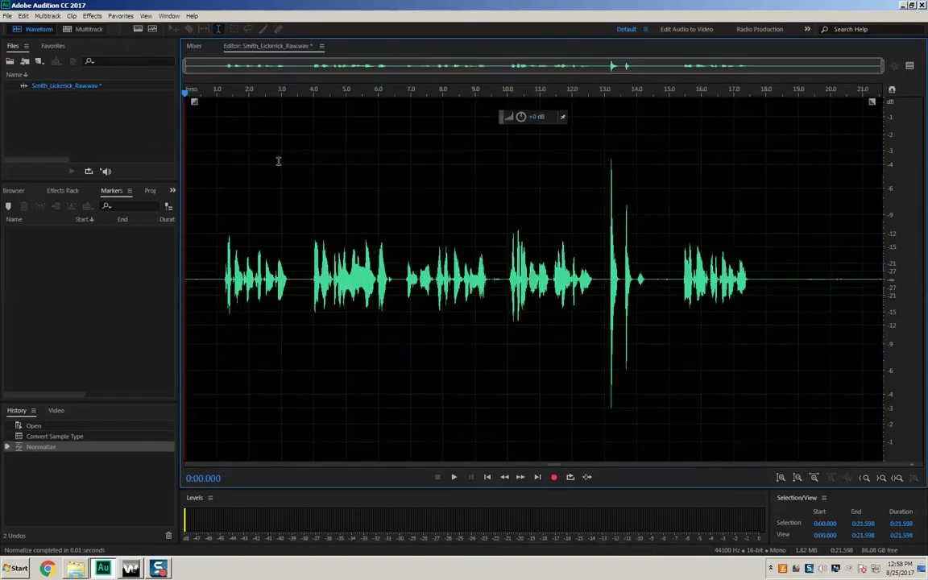
{"action": "left_click", "coordinate": [278, 162]}
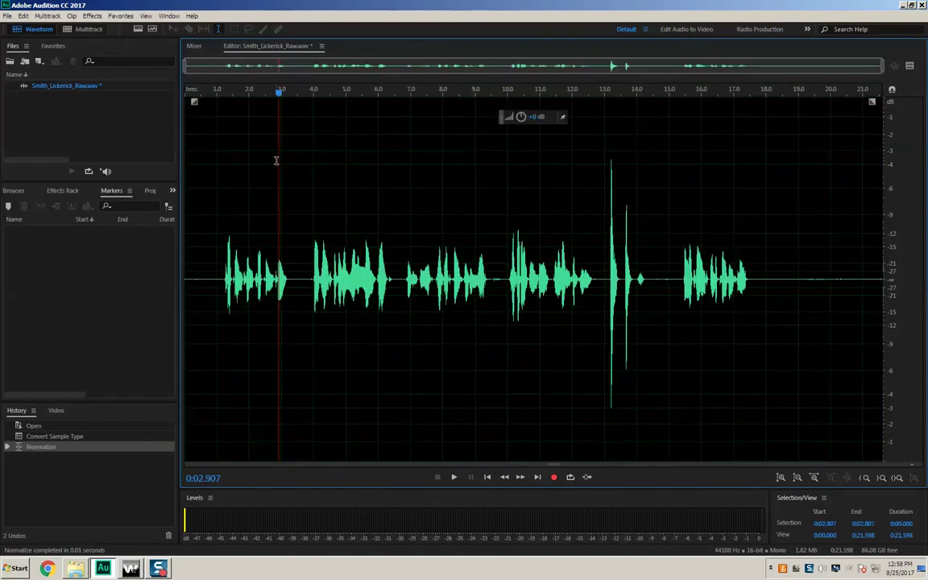
{"action": "key", "text": "ctrl+z"}
Normalize the whole recording with the Normalize to -3 dB favorite
{"action": "left_click", "coordinate": [113, 17]}
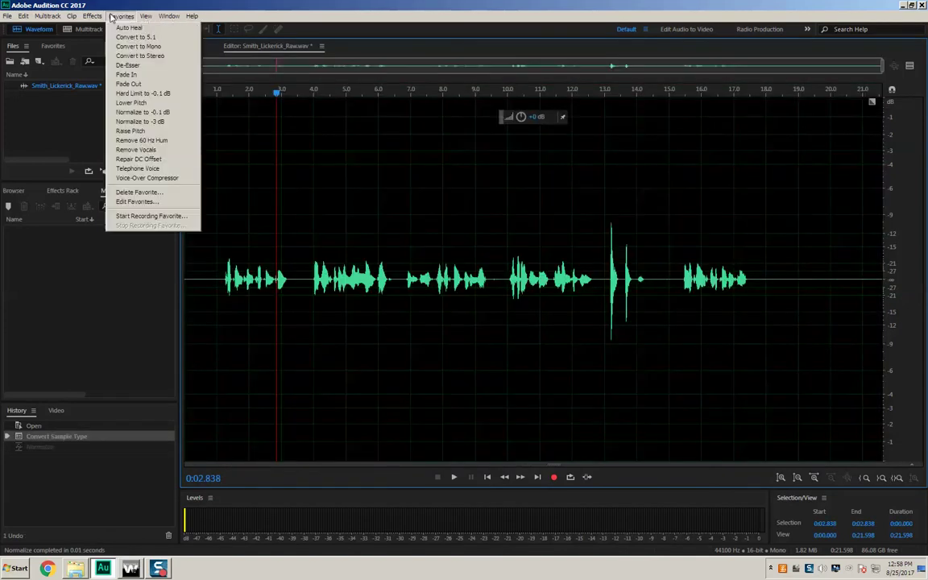
{"action": "left_click", "coordinate": [170, 125]}
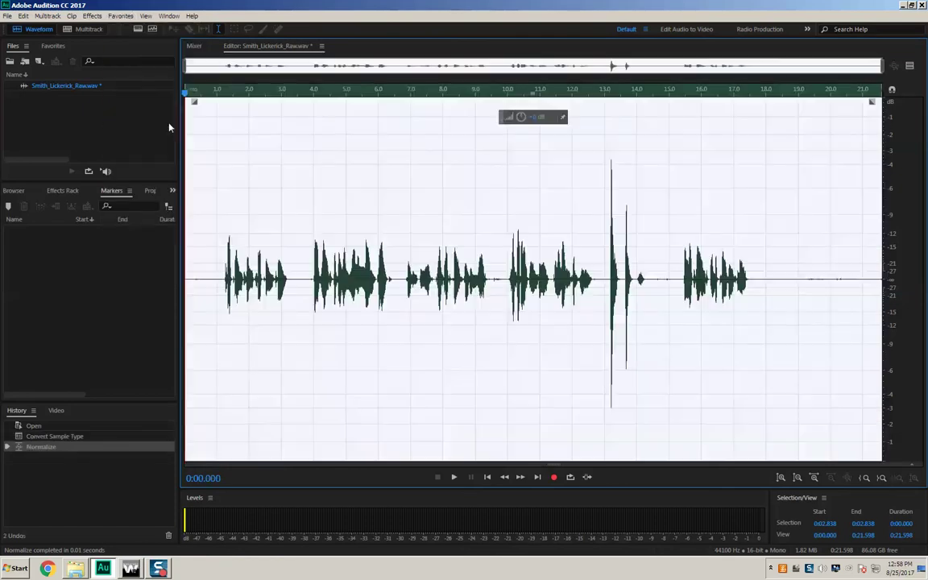
{"action": "left_click", "coordinate": [461, 179]}
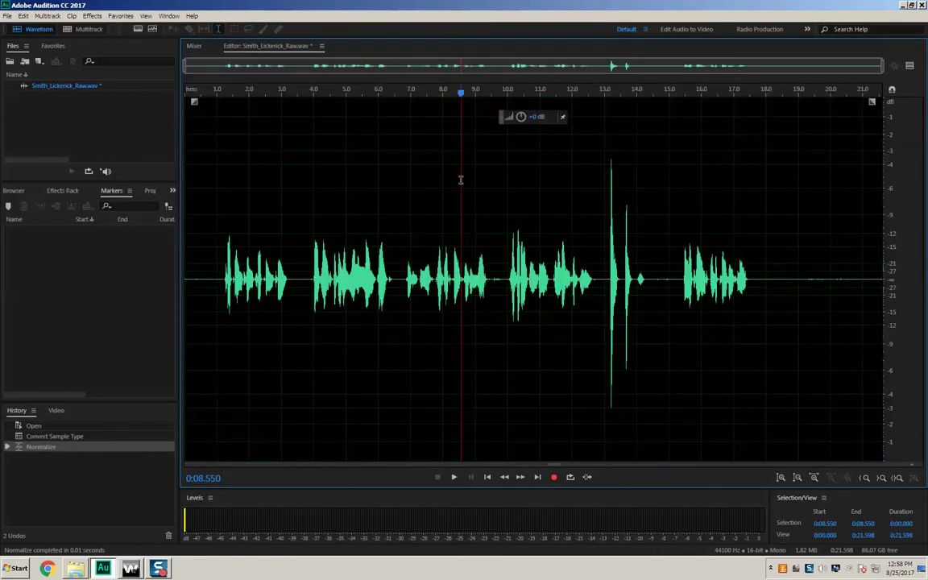
Play the normalized recording from about 0.5 s through the last spoken line, and stop playback
{"action": "left_click", "coordinate": [202, 196]}
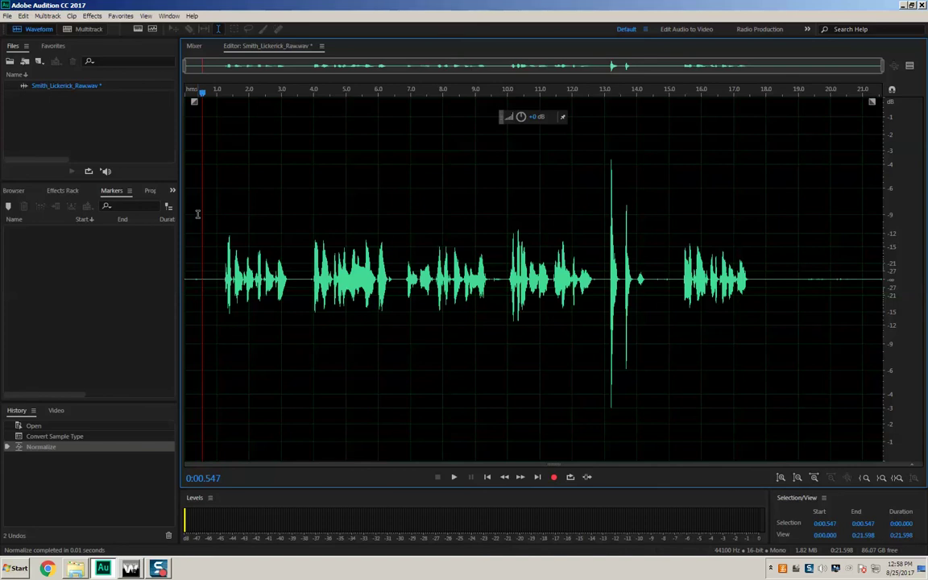
{"action": "key", "text": "space"}
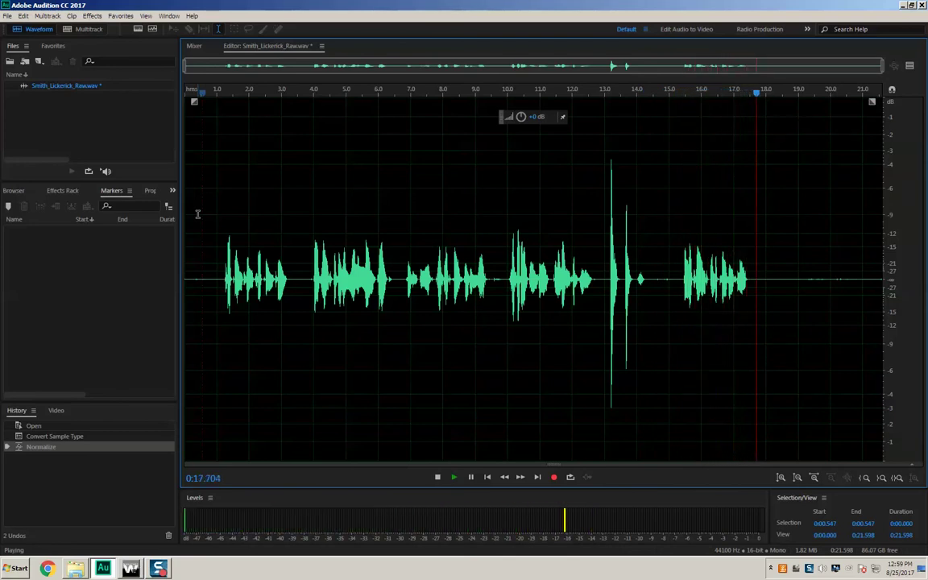
{"action": "key", "text": "space"}
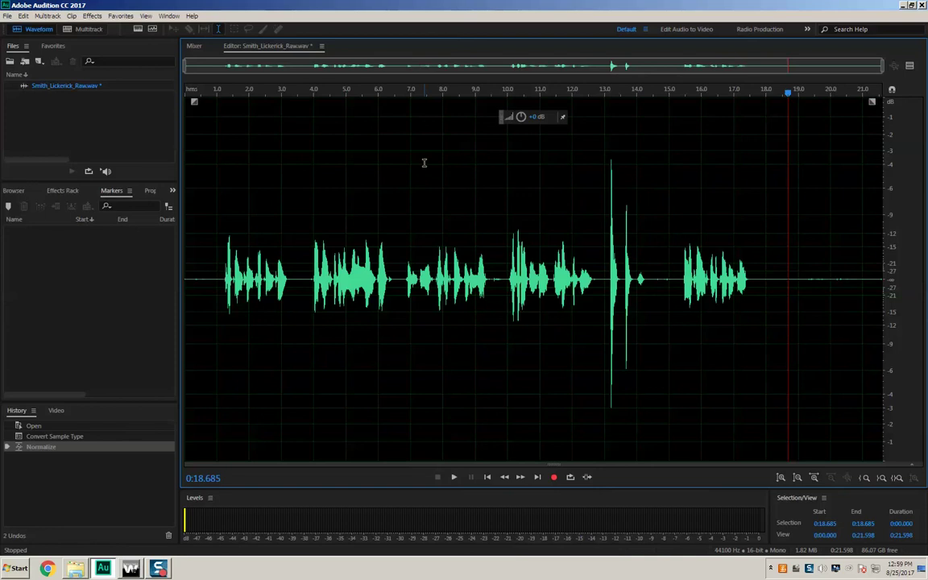
{"action": "left_click", "coordinate": [301, 161]}
{"action": "left_click", "coordinate": [605, 191]}
{"action": "left_click", "coordinate": [656, 189]}
{"action": "left_click", "coordinate": [785, 191]}
{"action": "left_click", "coordinate": [454, 193]}
{"action": "left_click", "coordinate": [293, 208]}
Delete the opening phrase, from the start of the recording to about 3.64 s in the following pause
{"action": "left_click", "coordinate": [302, 250]}
{"action": "left_click_drag", "start_coordinate": [302, 250], "coordinate": [172, 253]}
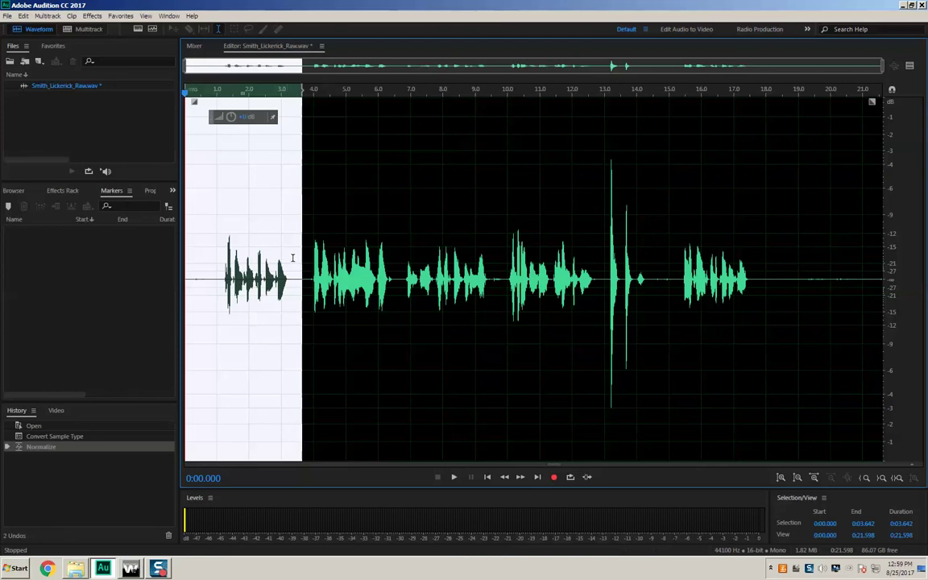
{"action": "key", "text": "Delete"}
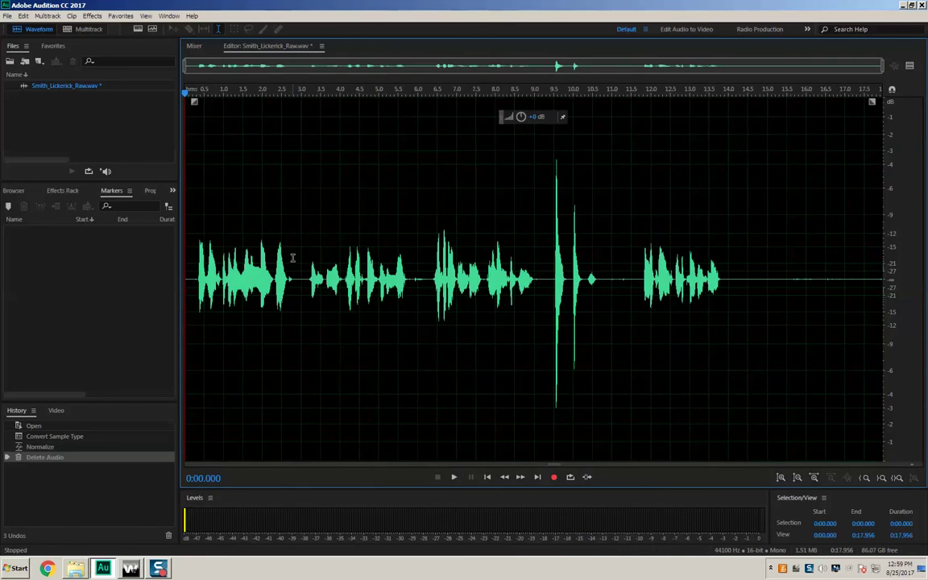
Play the trimmed recording from the start until just after the cough, pausing once between the first phrases
{"action": "key", "text": "space"}
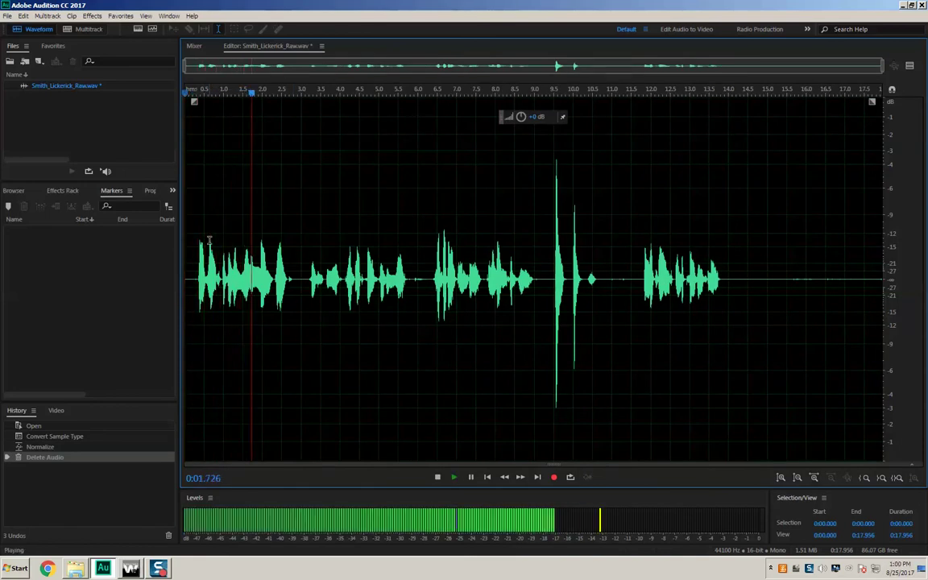
{"action": "key", "text": "space"}
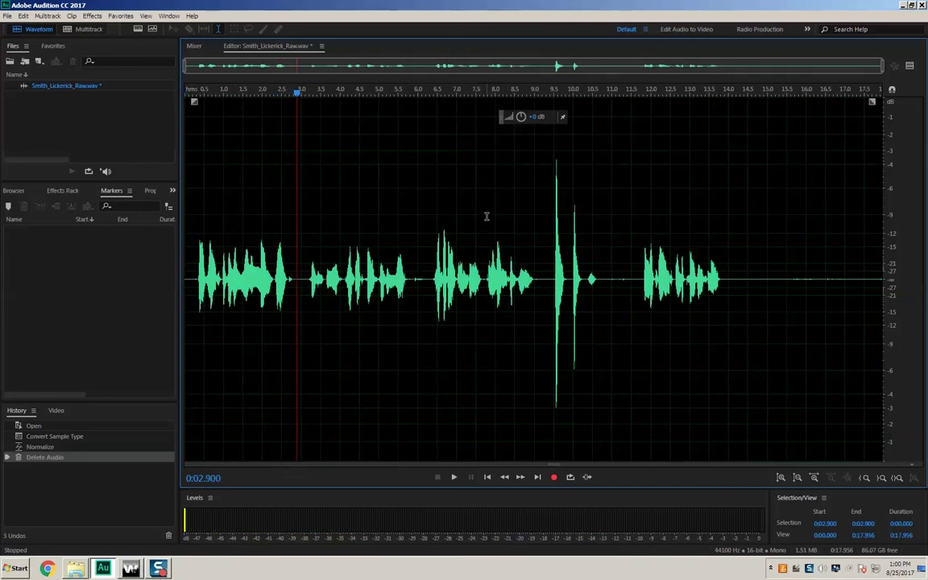
{"action": "key", "text": "space"}
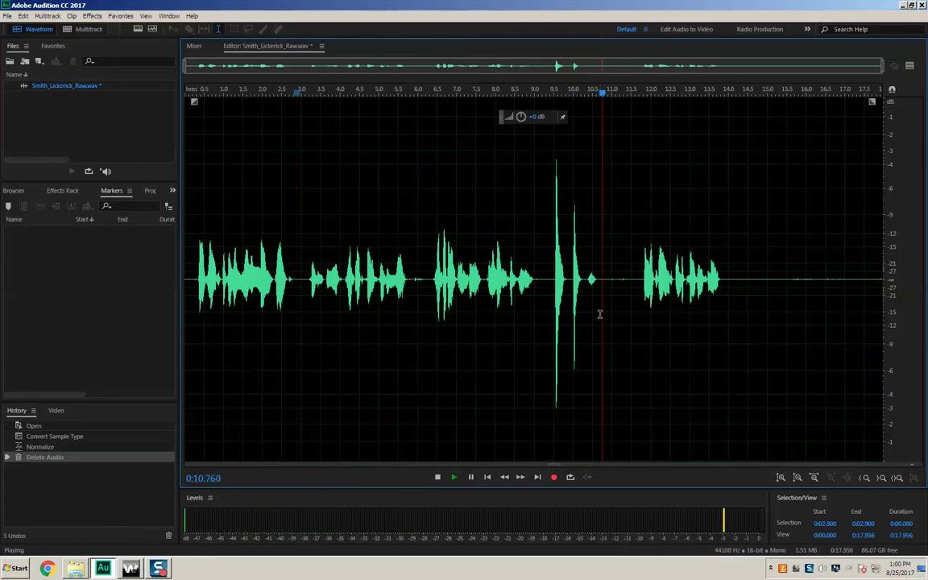
{"action": "key", "text": "space"}
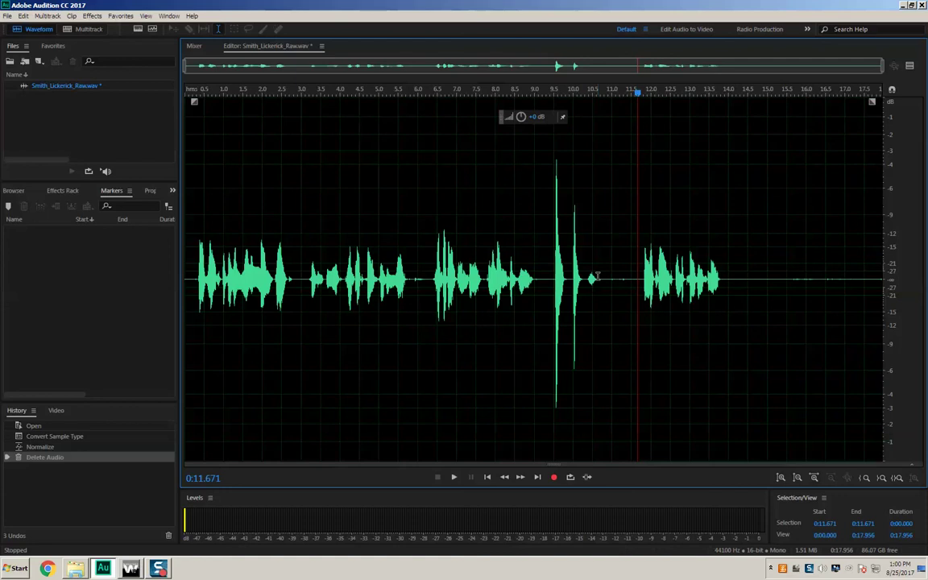
Add a marker just before the loud cough, at about 9.28 s, and name it CoughBeg
{"action": "left_click", "coordinate": [546, 261]}
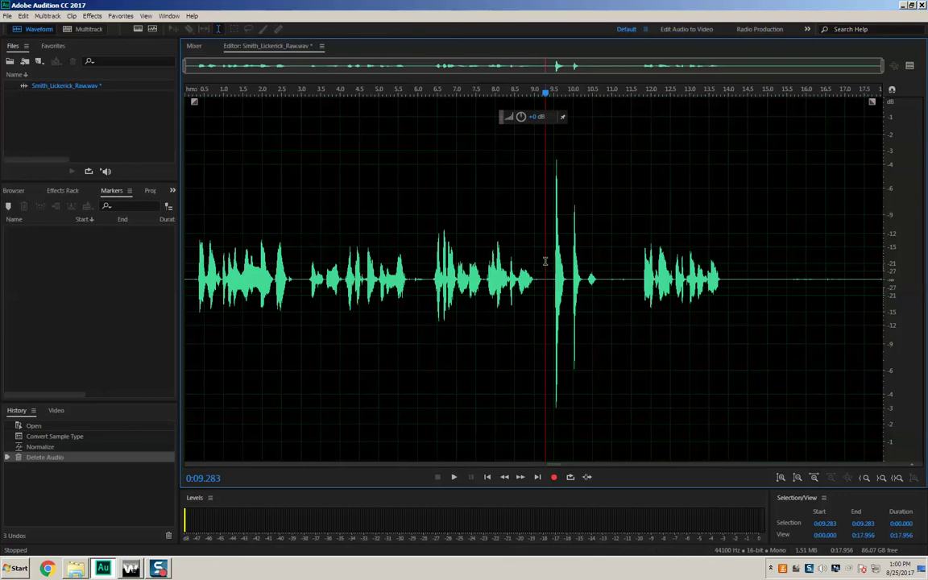
{"action": "key", "text": "m"}
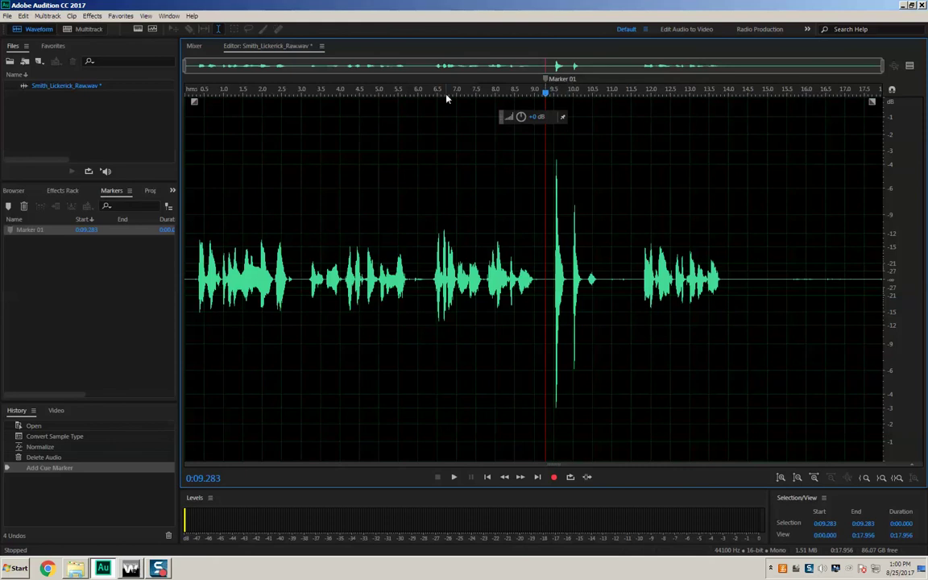
{"action": "left_click", "coordinate": [115, 192]}
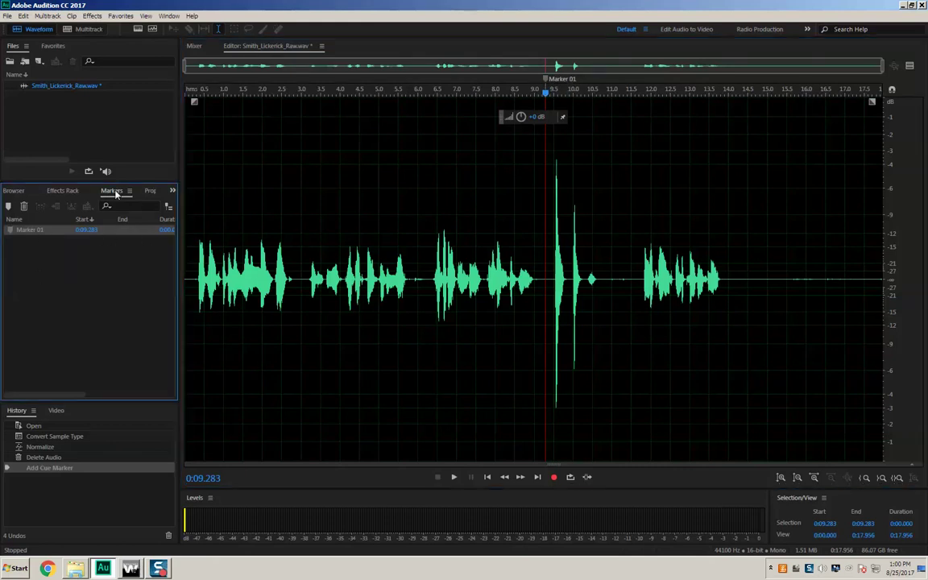
{"action": "double_click", "coordinate": [34, 231]}
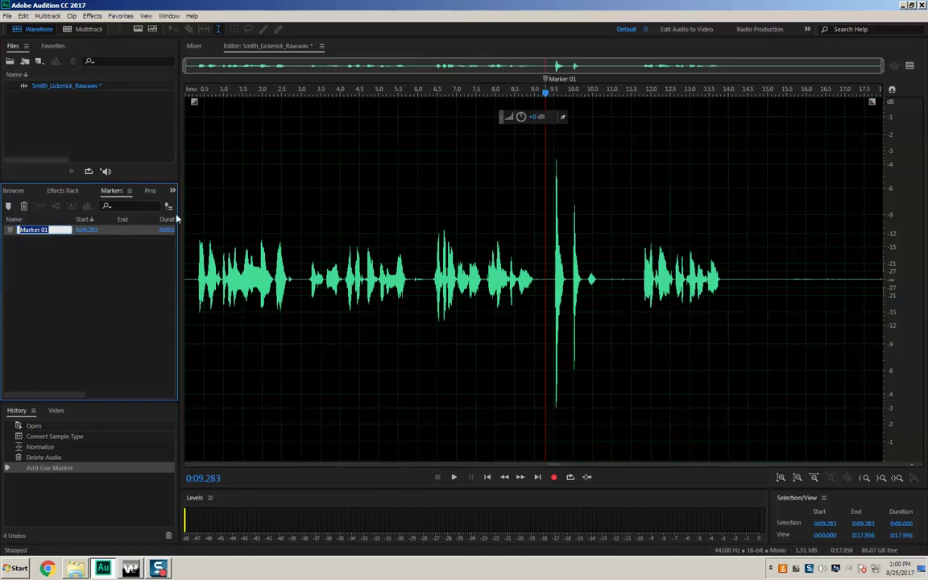
{"action": "type", "text": "CoughBeg"}
{"action": "key", "text": "Return"}
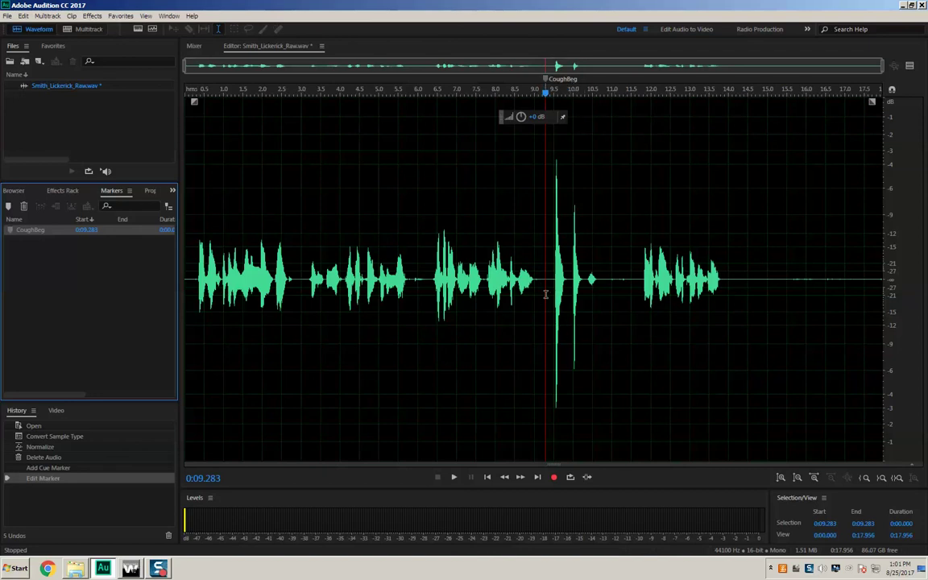
Play the recording from the CoughBeg marker through the last spoken line, and stop playback
{"action": "key", "text": "space"}
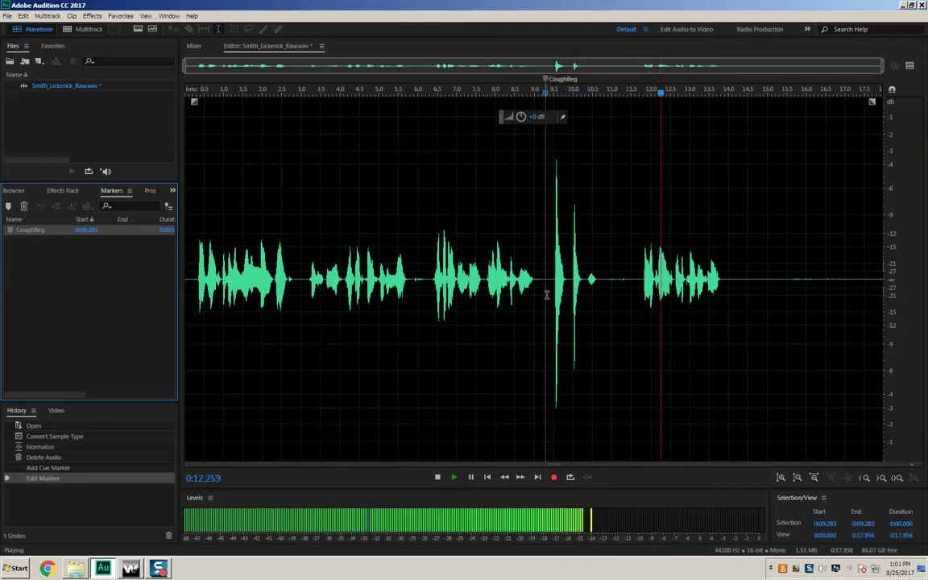
{"action": "key", "text": "space"}
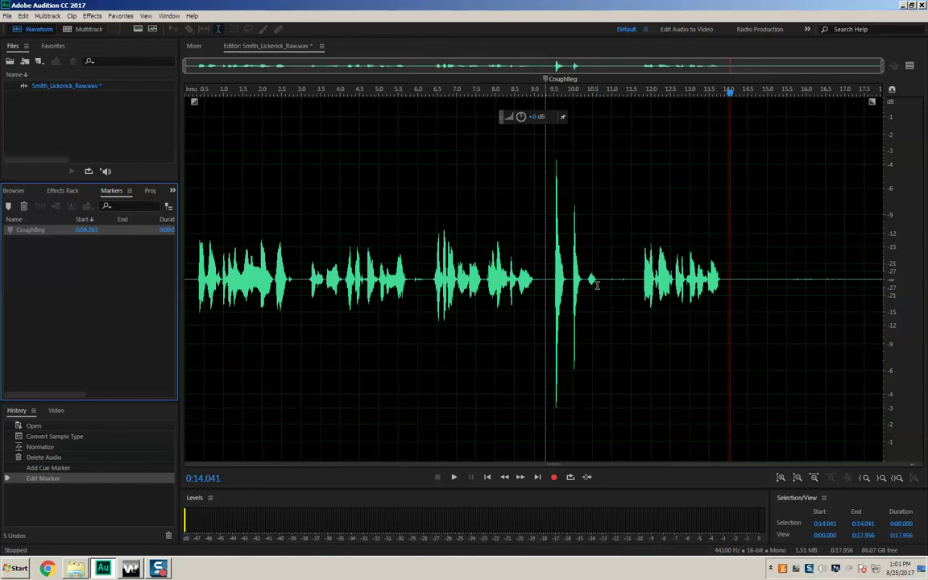
Add a marker at about 11.32 s, in the pause between the cough and the last phrase, and name it CoughEnd
{"action": "left_click", "coordinate": [626, 287]}
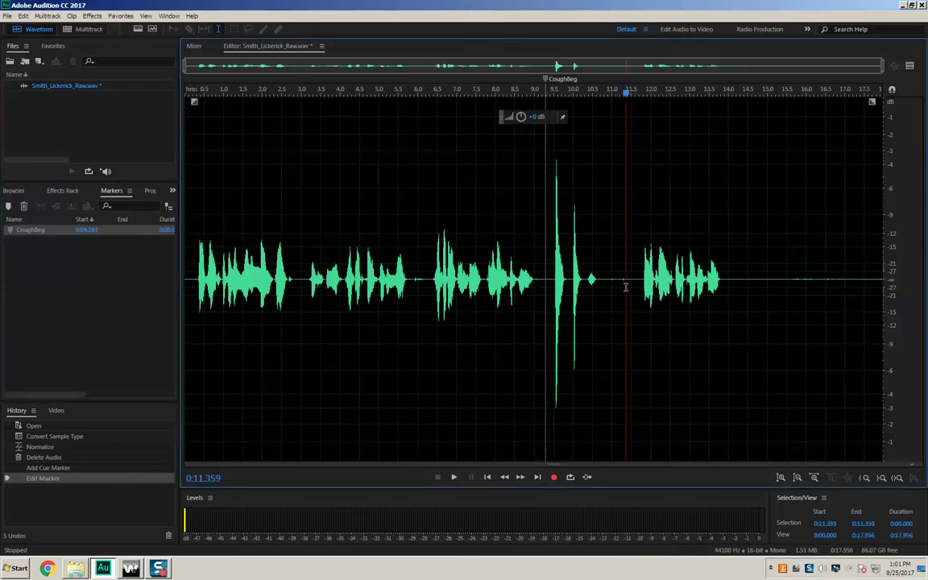
{"action": "left_click", "coordinate": [649, 287]}
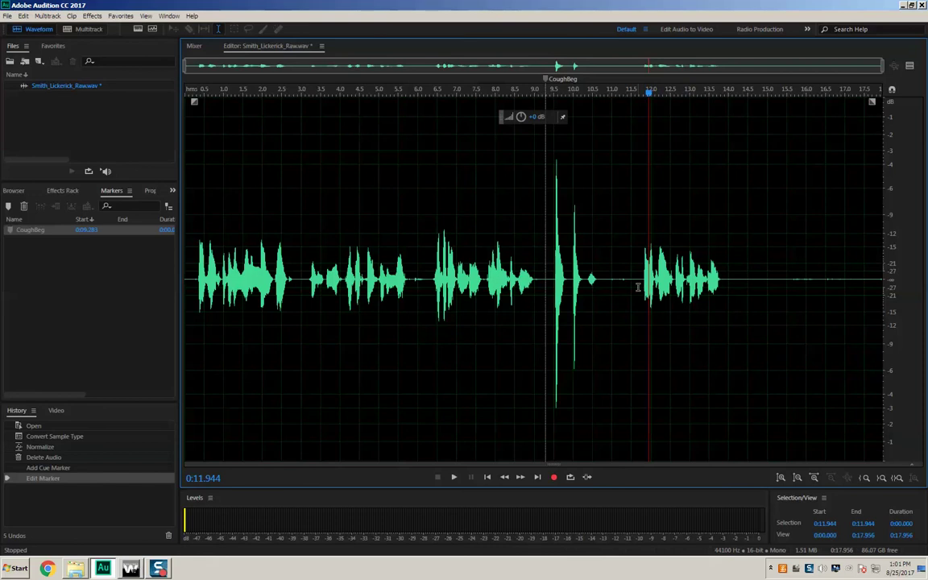
{"action": "left_click", "coordinate": [625, 285]}
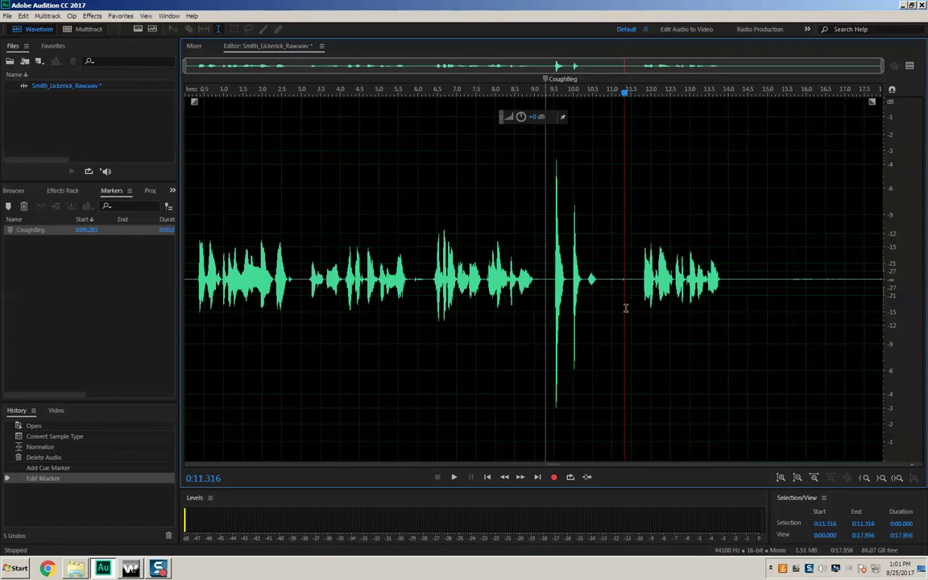
{"action": "key", "text": "m"}
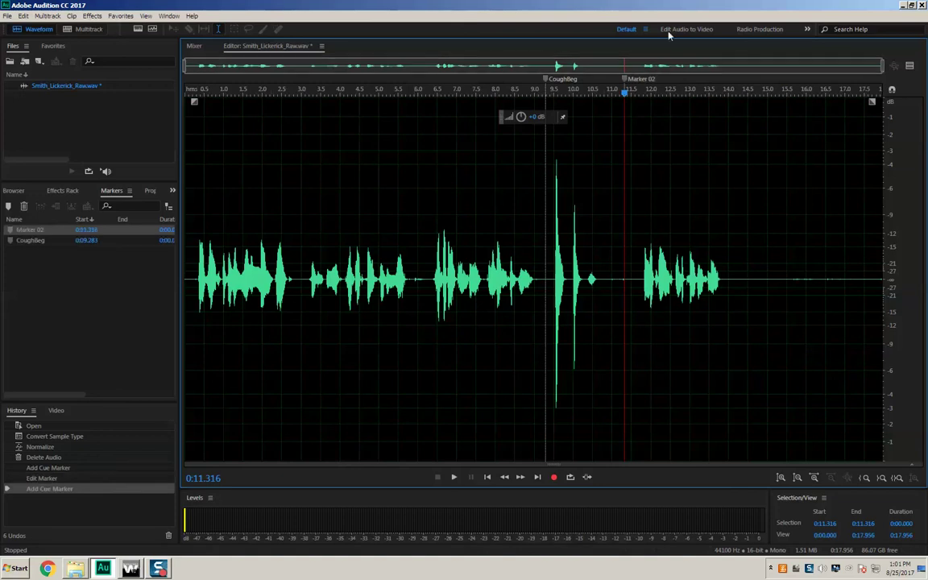
{"action": "left_click", "coordinate": [32, 232]}
{"action": "left_click", "coordinate": [34, 231]}
{"action": "left_click_drag", "start_coordinate": [47, 230], "coordinate": [11, 230]}
{"action": "type", "text": "CoughEnd"}
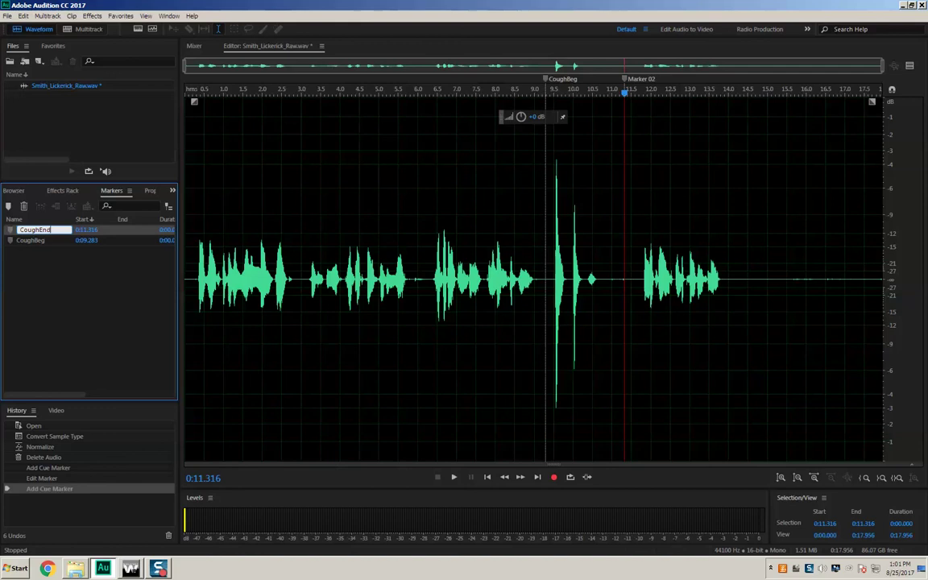
{"action": "key", "text": "Return"}
{"action": "left_click", "coordinate": [457, 248]}
{"action": "left_click", "coordinate": [216, 244]}
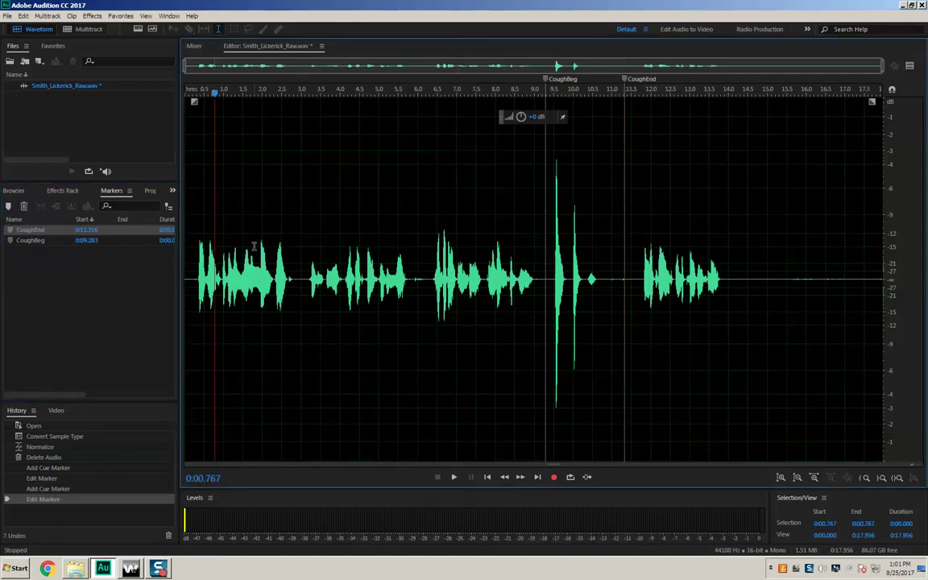
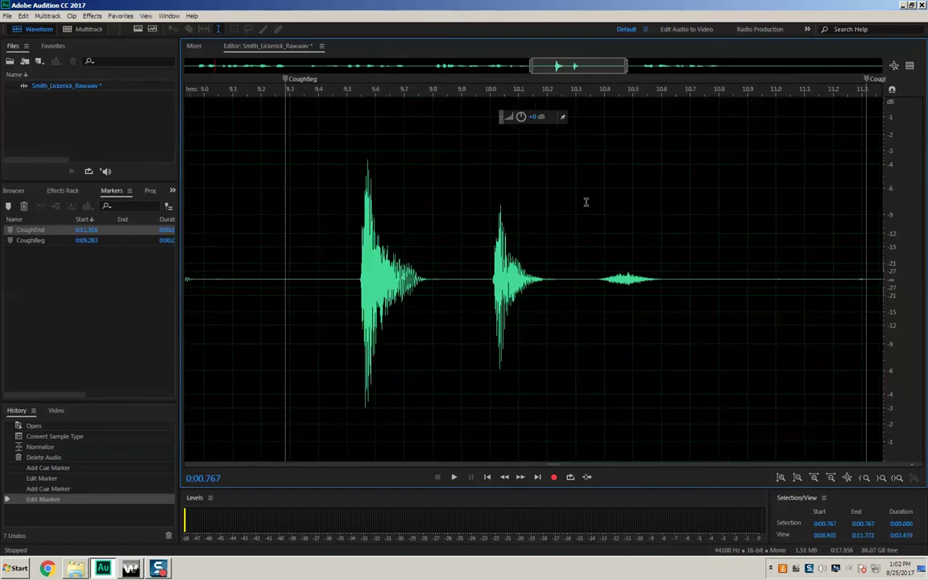
Examine the cough between the CoughBeg and CoughEnd markers at several zoom levels, comparing it with the full waveform
{"action": "scroll", "coordinate": [586, 203], "scroll_direction": "down", "scroll_amount": 6}
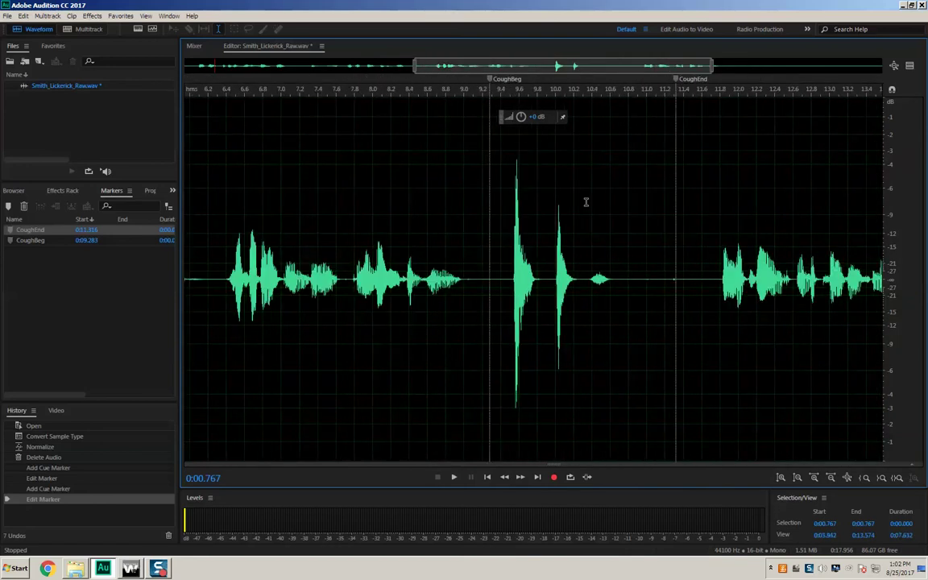
{"action": "scroll", "coordinate": [586, 202], "scroll_direction": "up", "scroll_amount": 4}
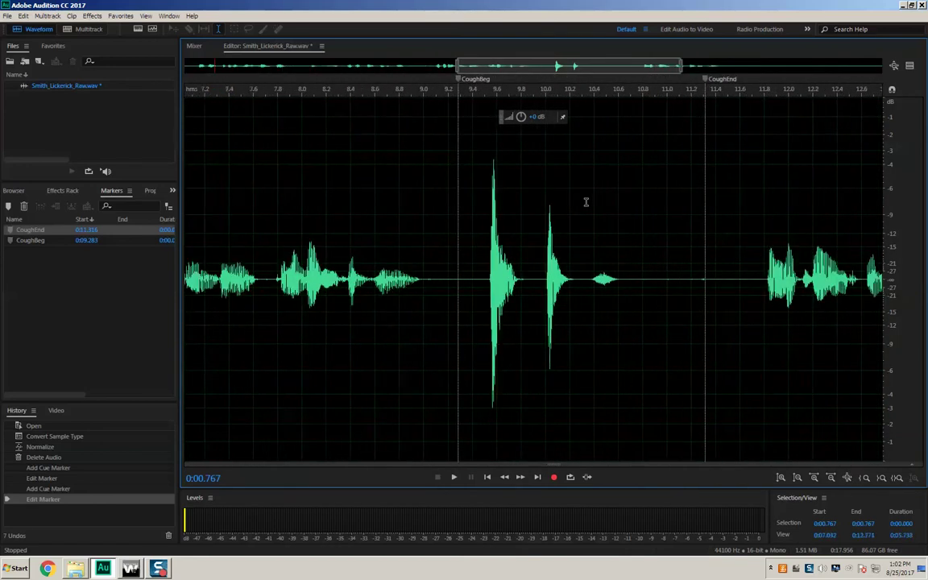
{"action": "scroll", "coordinate": [586, 202], "scroll_direction": "down", "scroll_amount": 2}
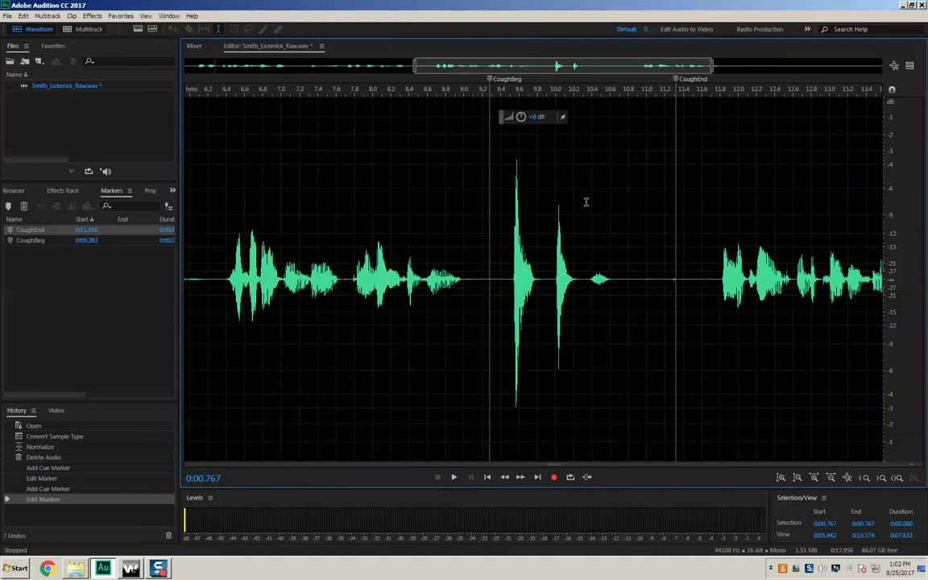
{"action": "scroll", "coordinate": [586, 202], "scroll_direction": "up", "scroll_amount": 8}
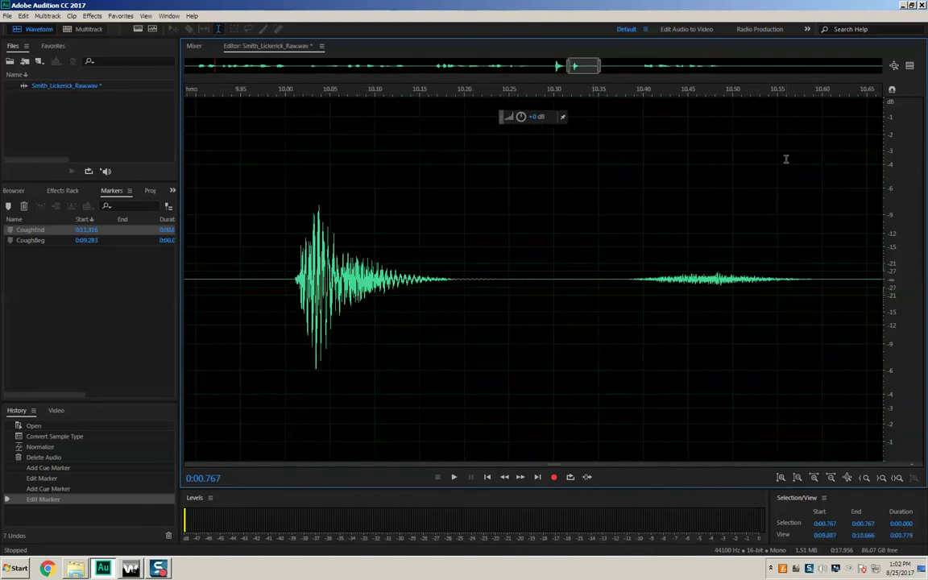
{"action": "left_click", "coordinate": [894, 67]}
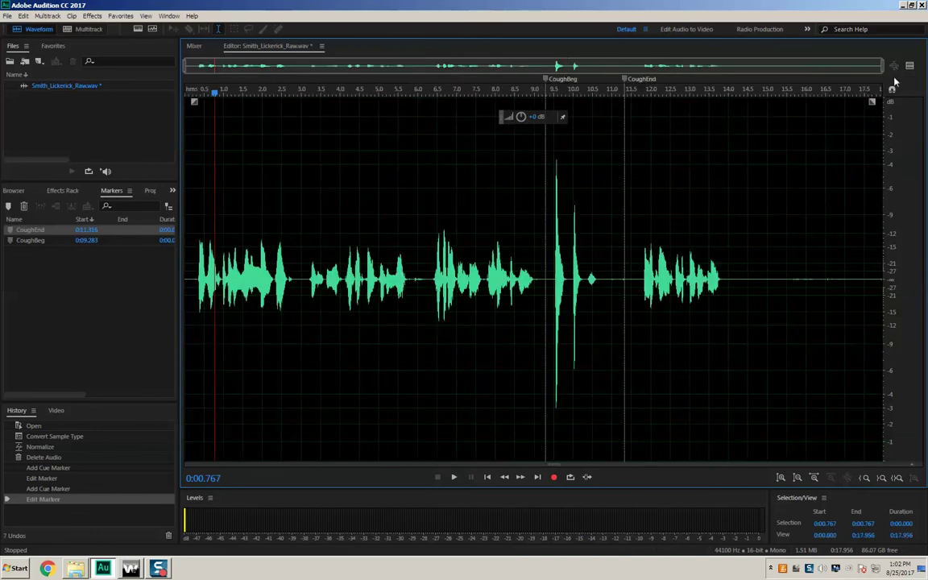
{"action": "scroll", "coordinate": [580, 247], "scroll_direction": "up", "scroll_amount": 2}
{"action": "scroll", "coordinate": [581, 246], "scroll_direction": "up", "scroll_amount": 5}
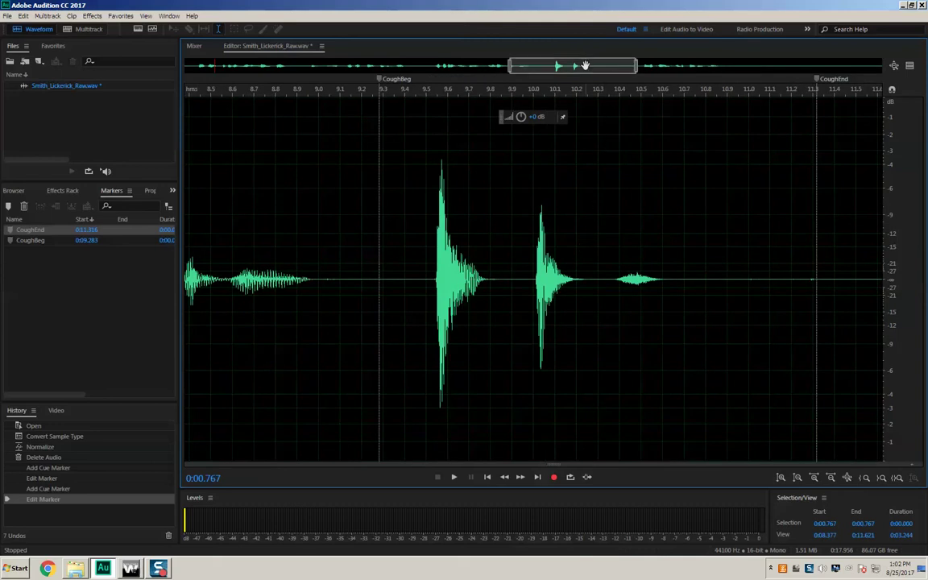
{"action": "mouse_move", "coordinate": [580, 66]}
{"action": "left_mouse_down"}
{"action": "mouse_move", "coordinate": [533, 66]}
{"action": "mouse_move", "coordinate": [588, 65]}
{"action": "left_mouse_up"}
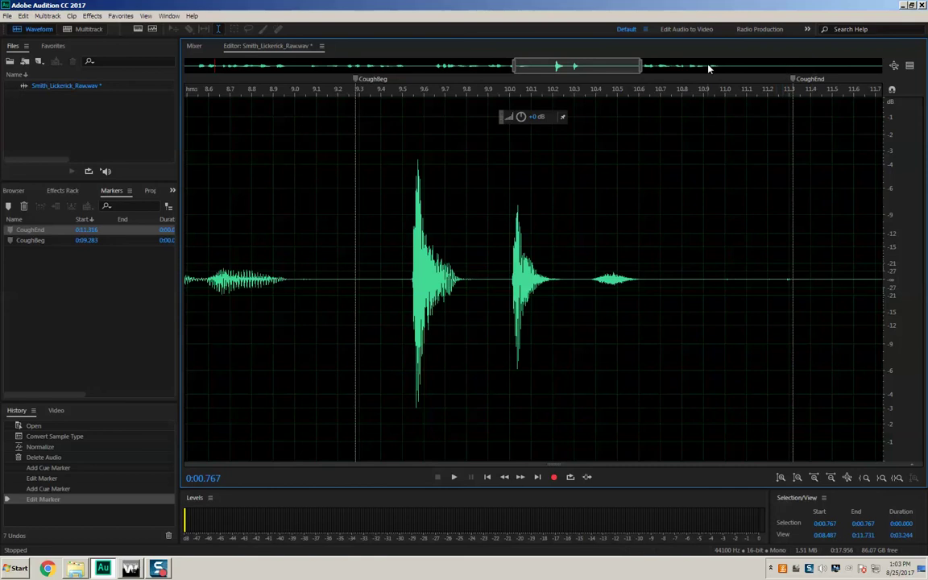
{"action": "mouse_move", "coordinate": [606, 66]}
{"action": "left_mouse_down"}
{"action": "mouse_move", "coordinate": [470, 64]}
{"action": "mouse_move", "coordinate": [667, 73]}
{"action": "mouse_move", "coordinate": [605, 70]}
{"action": "left_mouse_up"}
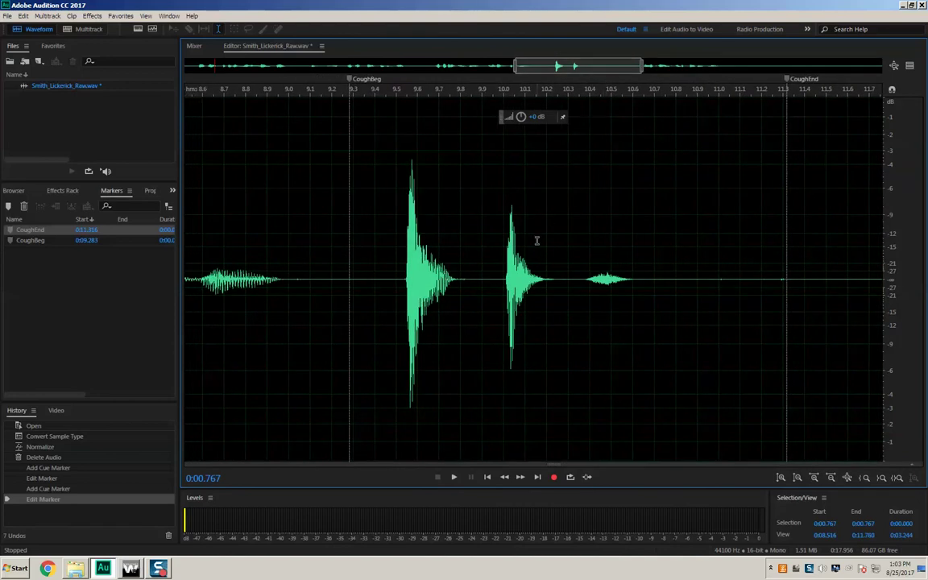
Delete the cough between the two markers, from about 9.26 s to 11.32 s
{"action": "scroll", "coordinate": [537, 240], "scroll_direction": "down", "scroll_amount": 5}
{"action": "scroll", "coordinate": [568, 258], "scroll_direction": "up", "scroll_amount": 4}
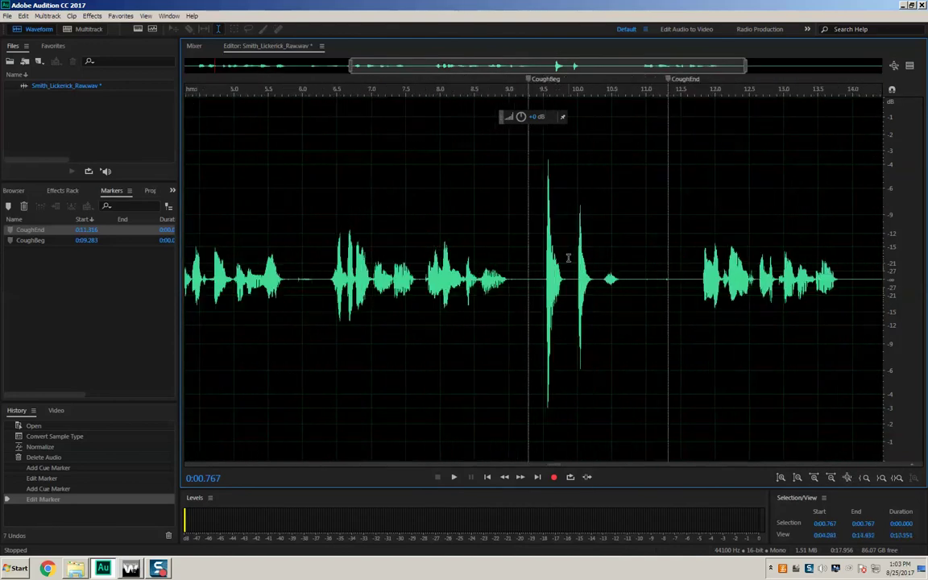
{"action": "scroll", "coordinate": [711, 257], "scroll_direction": "up", "scroll_amount": 1}
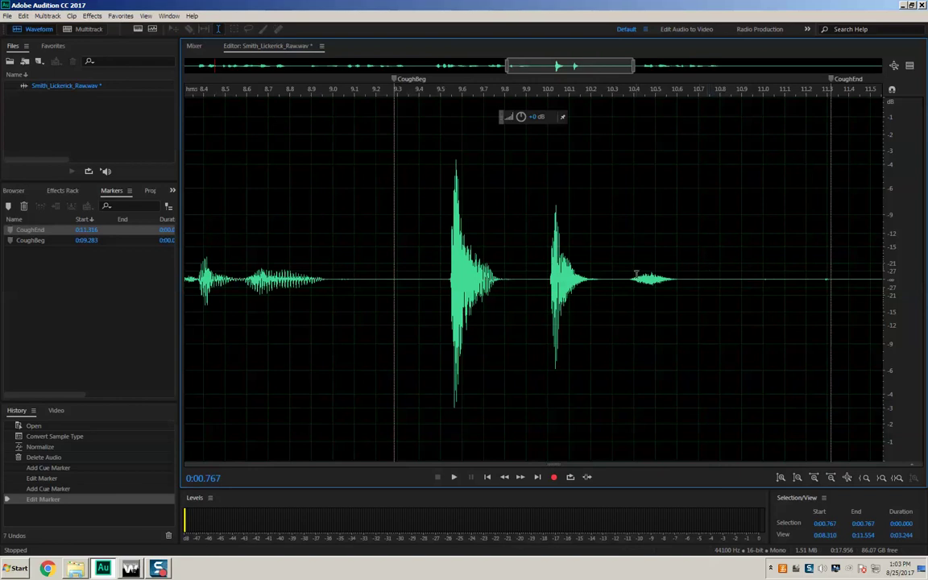
{"action": "left_click", "coordinate": [389, 306]}
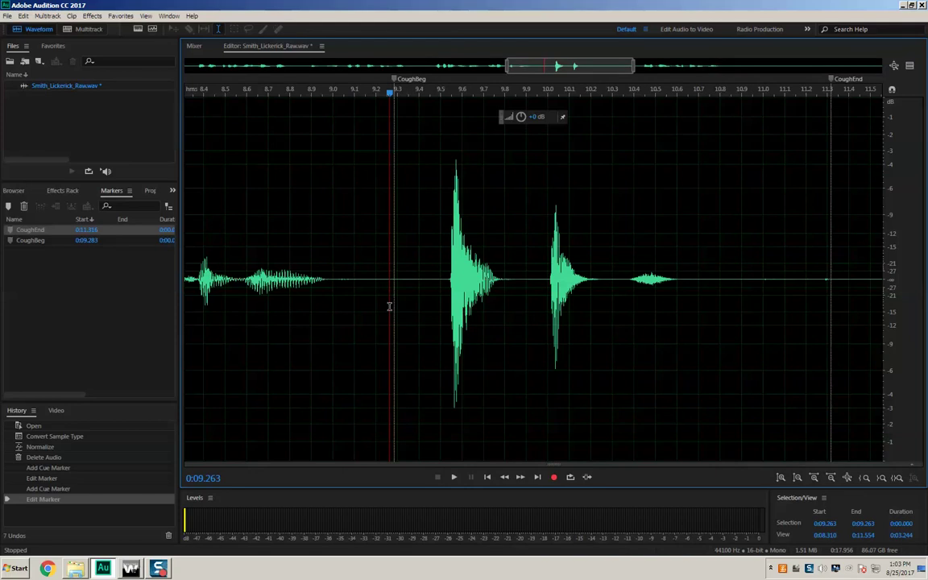
{"action": "left_click_drag", "start_coordinate": [390, 306], "coordinate": [833, 320]}
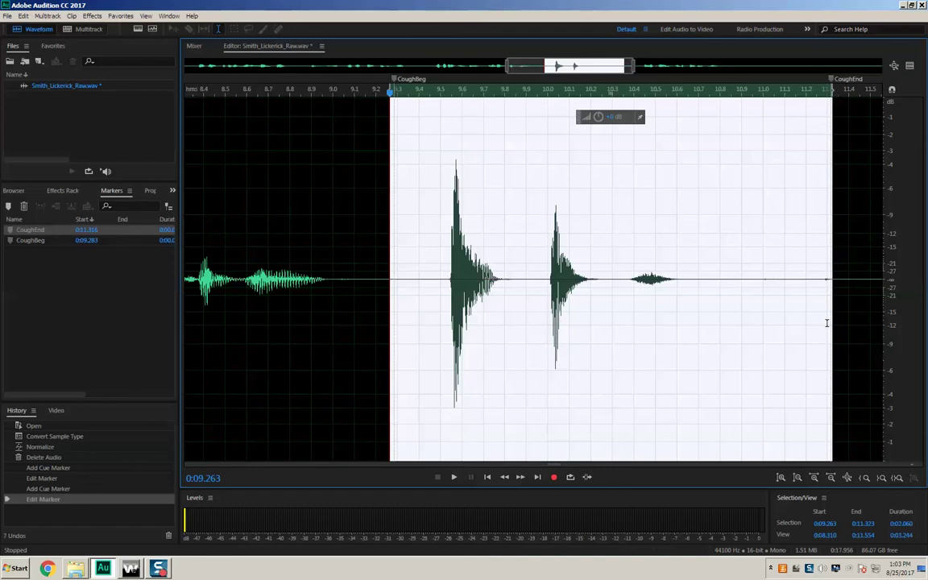
{"action": "key", "text": "Delete"}
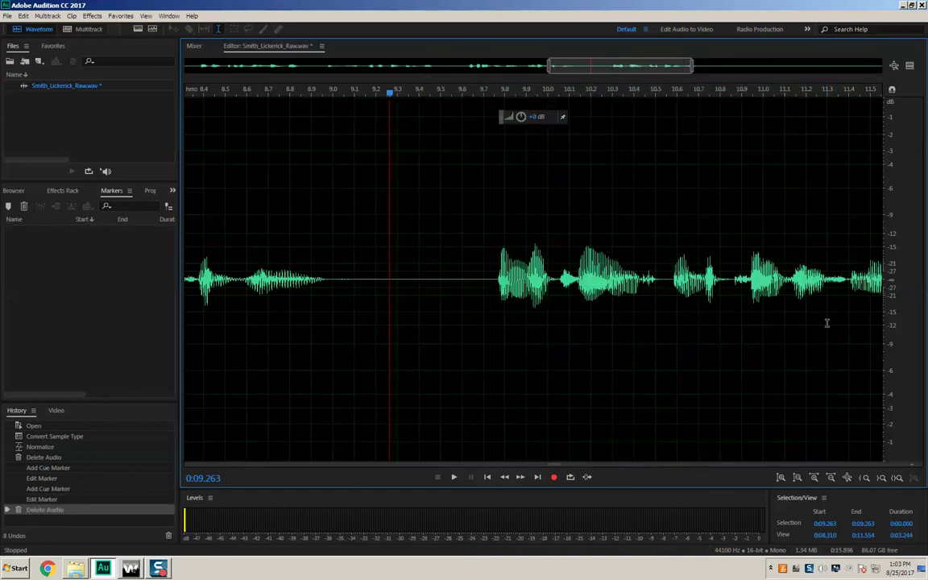
Play the edited recording from about 0.05 s through the last spoken line, and stop playback
{"action": "left_click", "coordinate": [894, 67]}
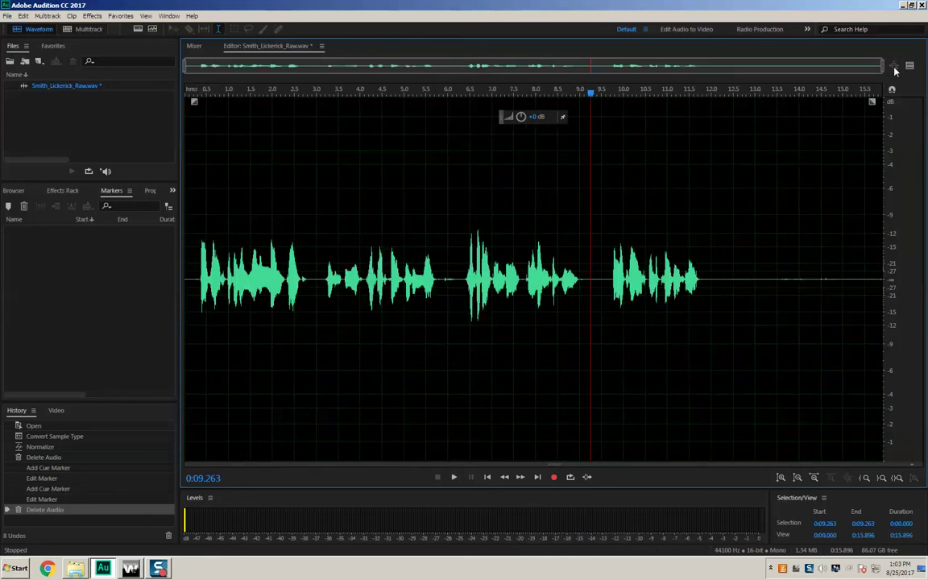
{"action": "left_click", "coordinate": [186, 246]}
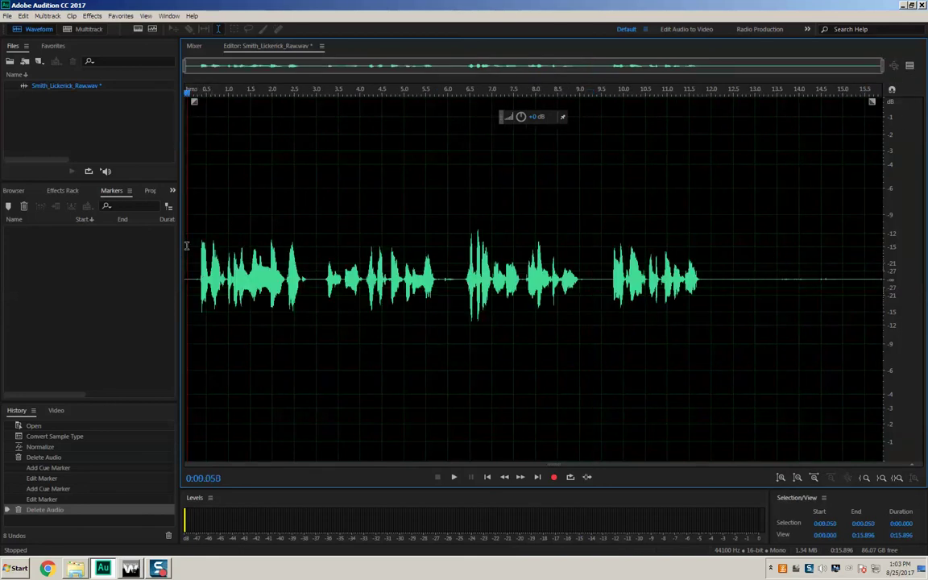
{"action": "key", "text": "space"}
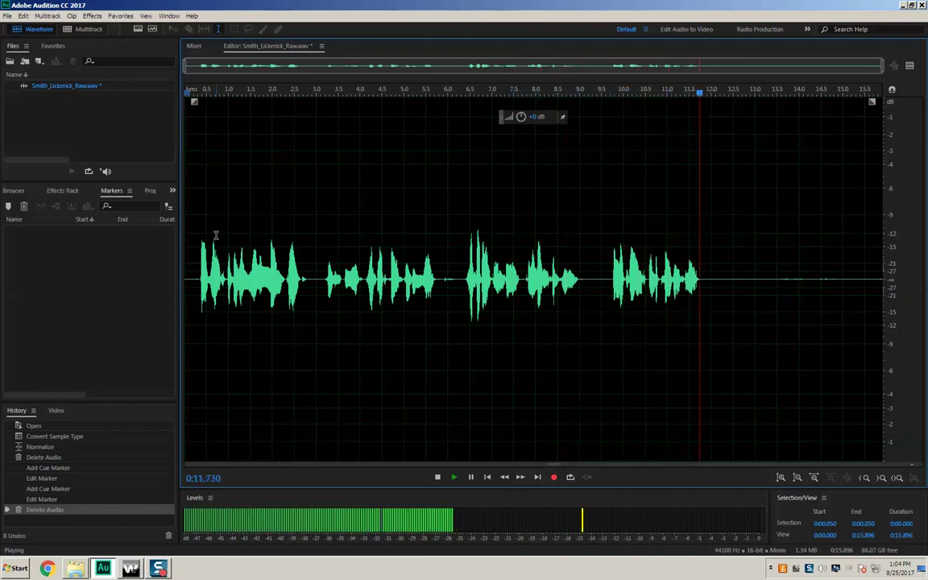
{"action": "key", "text": "space"}
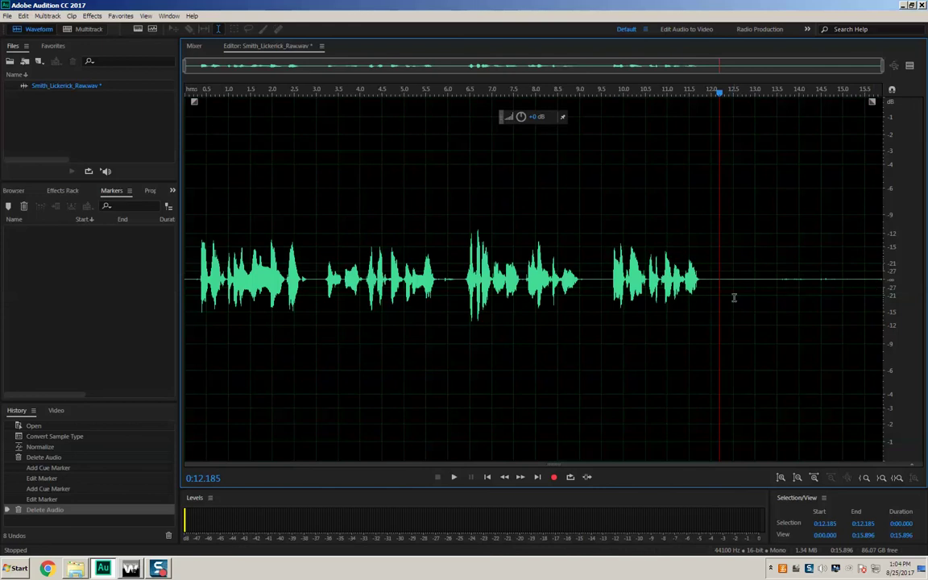
Delete the trailing silence from about 12.04 s to the end, and normalize the recording to -3 dB
{"action": "left_click_drag", "start_coordinate": [714, 296], "coordinate": [914, 305]}
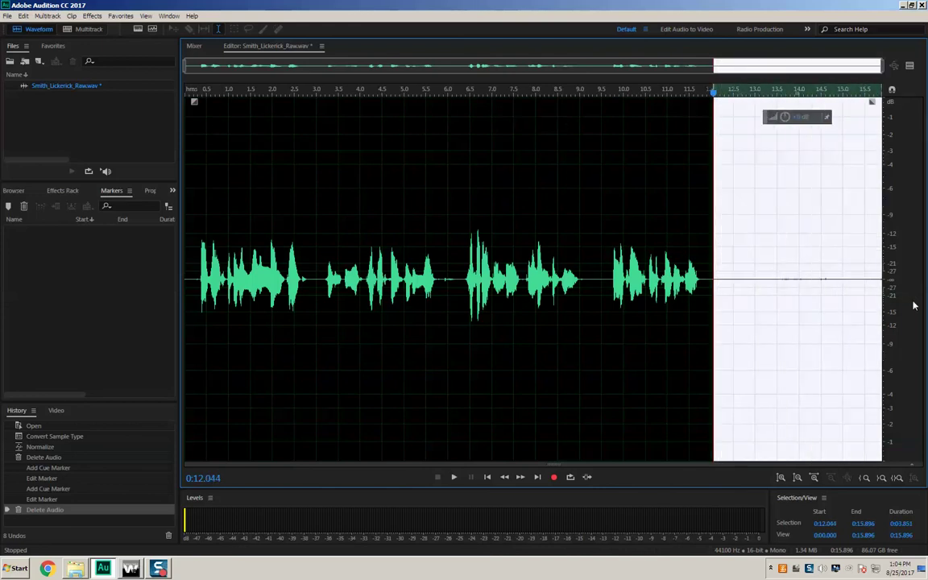
{"action": "key", "text": "Delete"}
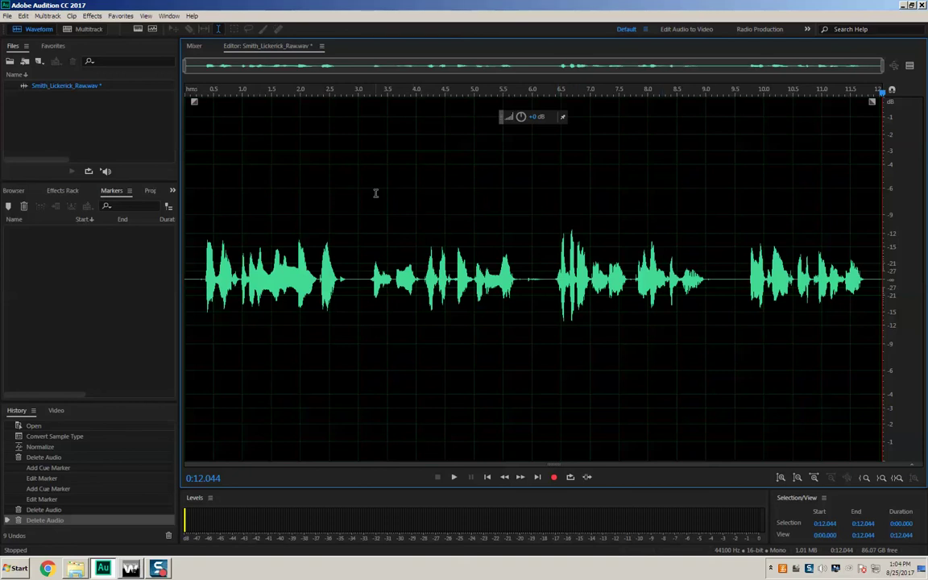
{"action": "left_click", "coordinate": [121, 16]}
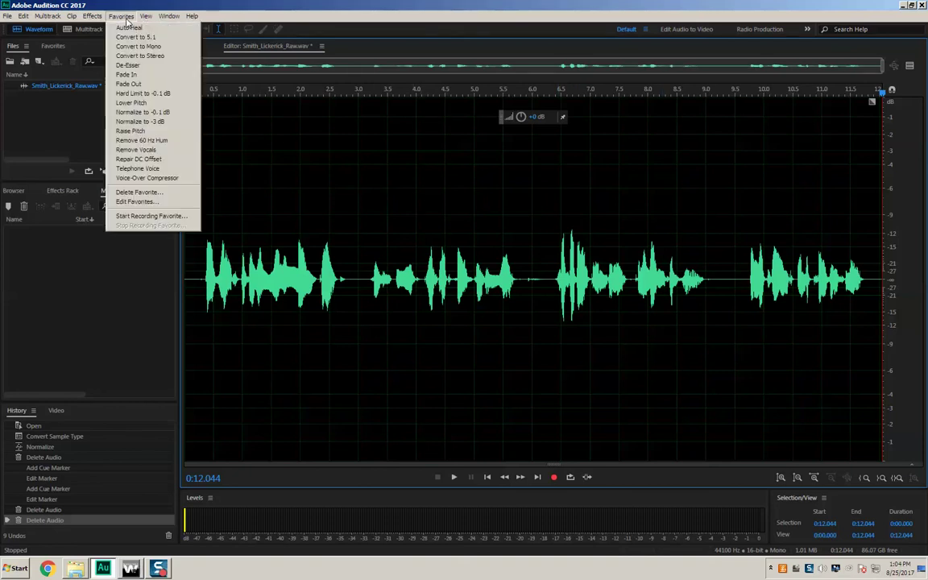
{"action": "left_click", "coordinate": [167, 125]}
Play the whole normalized recording from its beginning to its end
{"action": "left_click", "coordinate": [510, 220]}
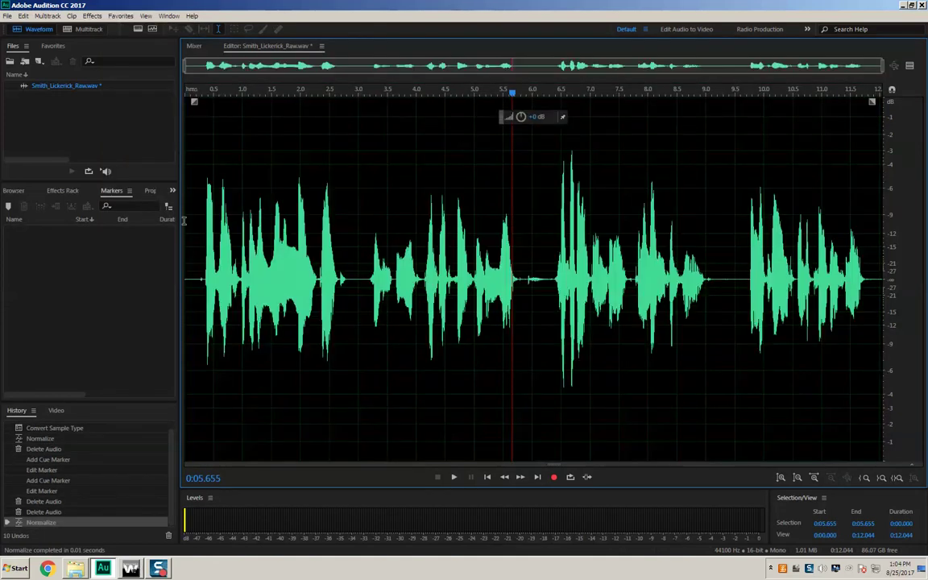
{"action": "key", "text": "Home"}
{"action": "key", "text": "space"}
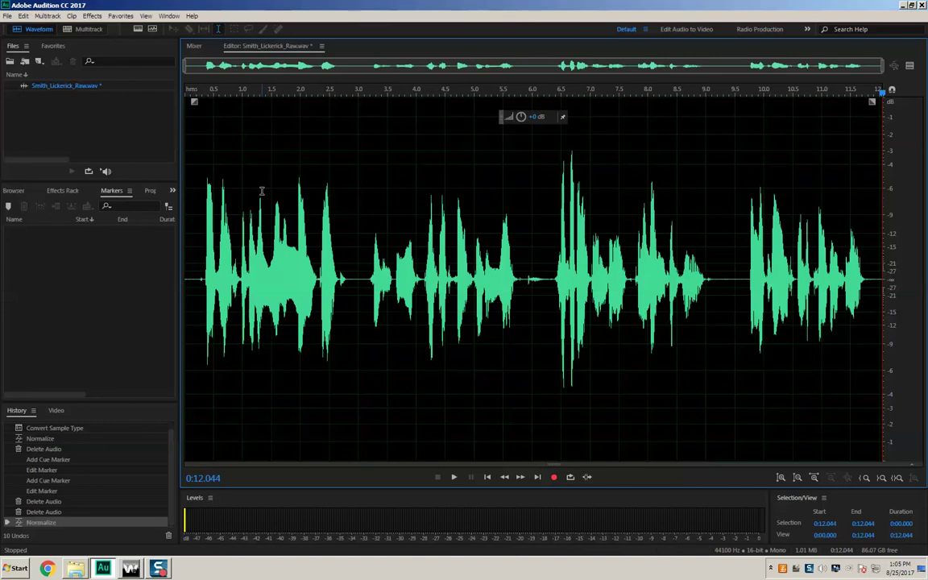
Start saving the edited recording as a new file and choose the J2150_Smith_AudioFiles folder inside Audition Intro Files
{"action": "left_click", "coordinate": [8, 18]}
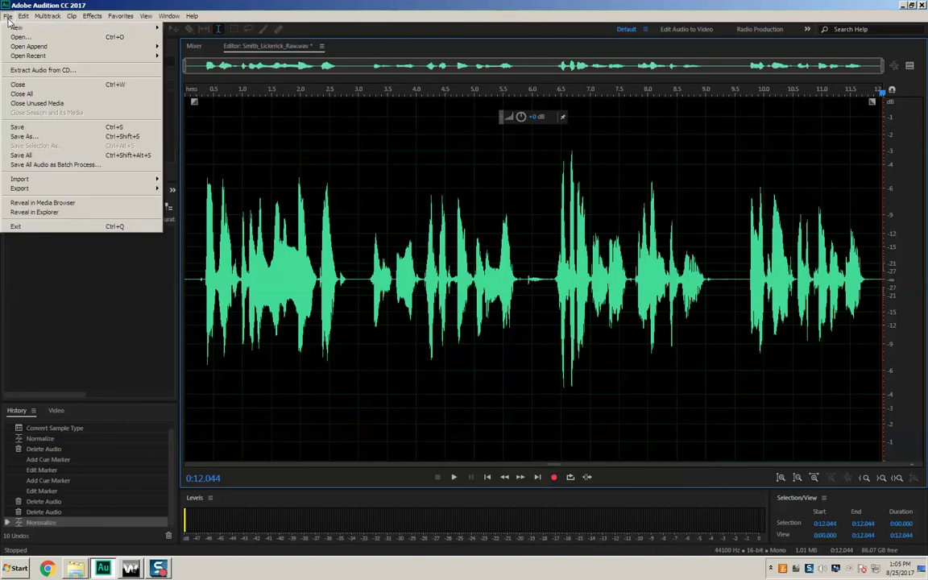
{"action": "left_click", "coordinate": [46, 139]}
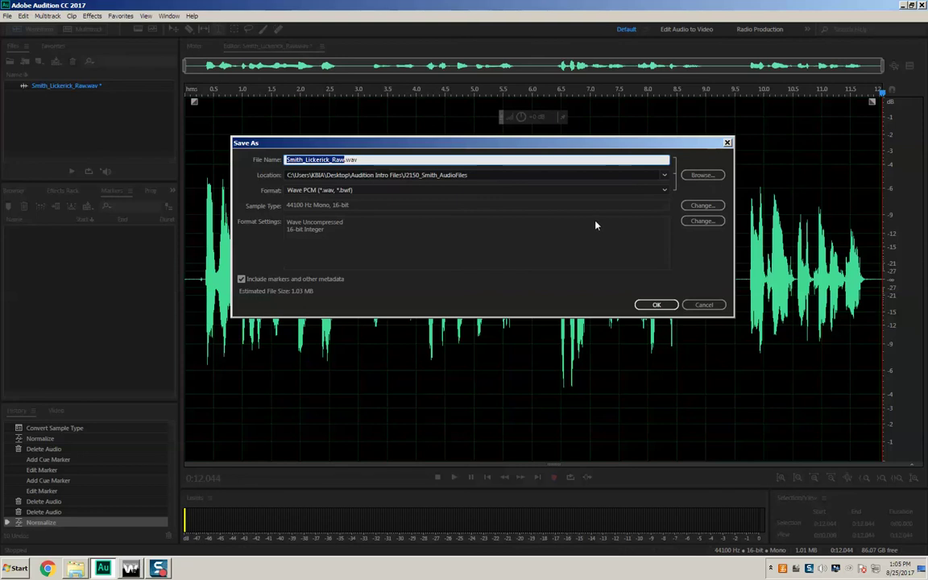
{"action": "left_click", "coordinate": [702, 176]}
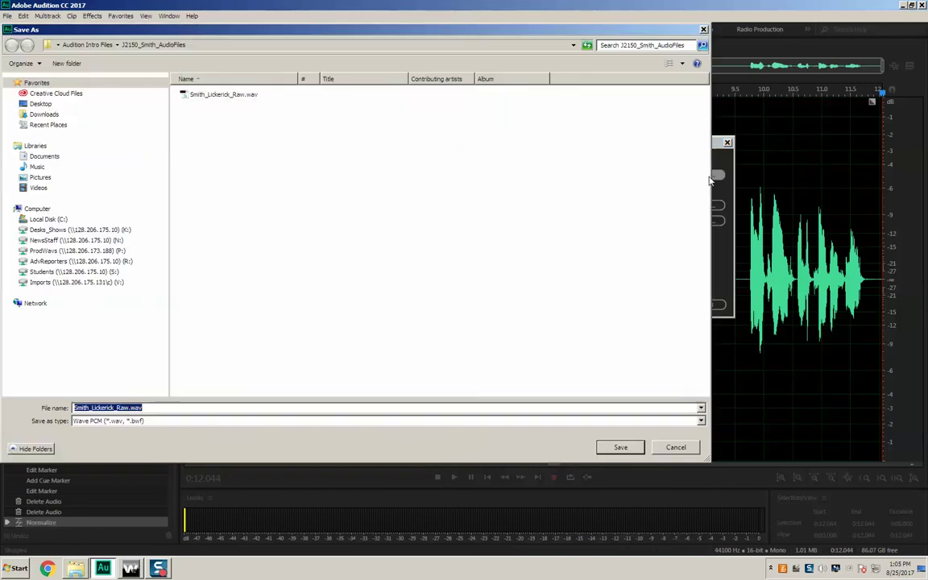
{"action": "left_click", "coordinate": [88, 45]}
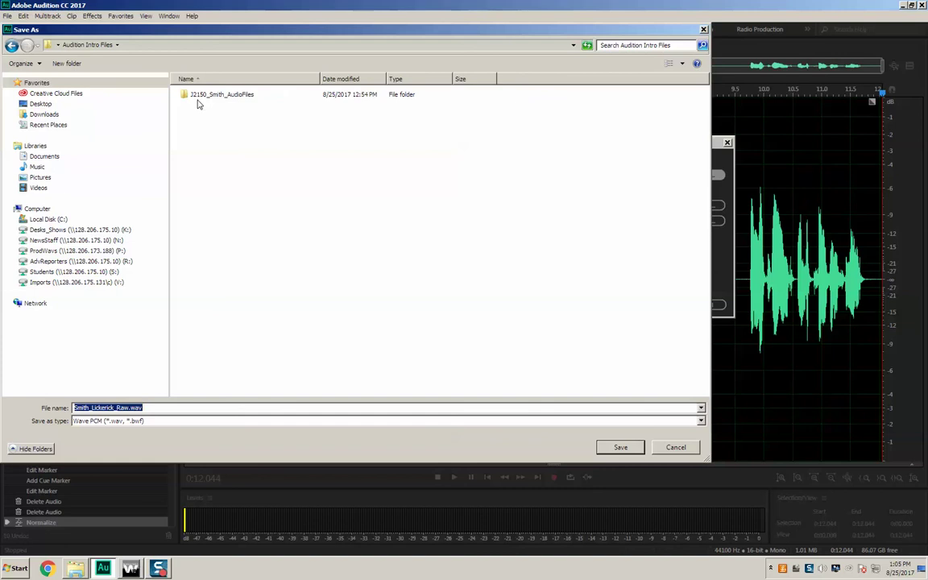
{"action": "double_click", "coordinate": [238, 100]}
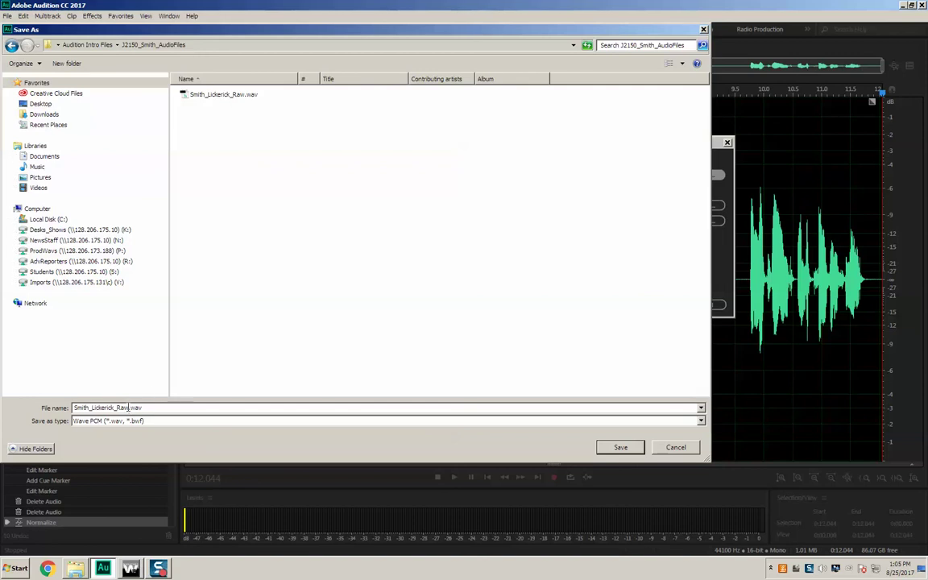
{"action": "double_click", "coordinate": [75, 407]}
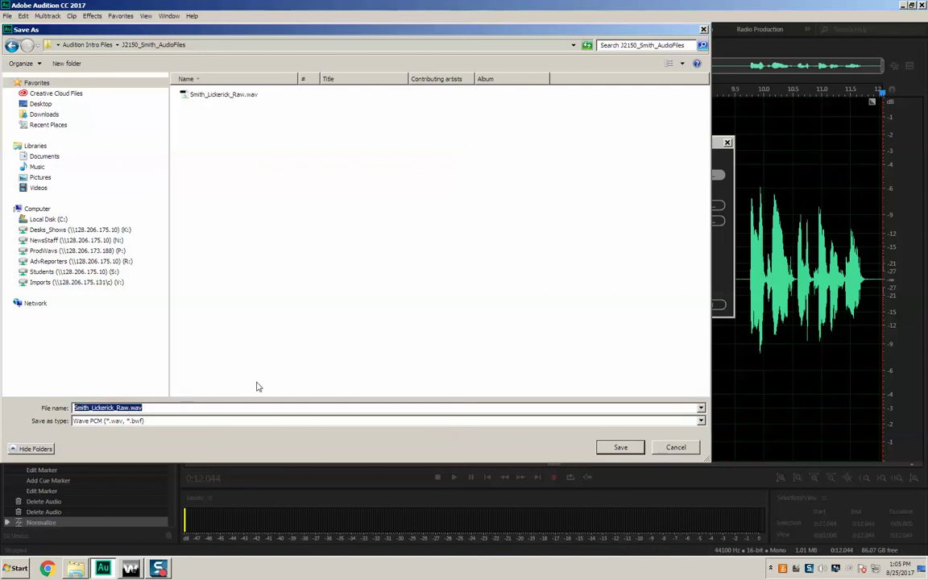
{"action": "key", "text": "End"}
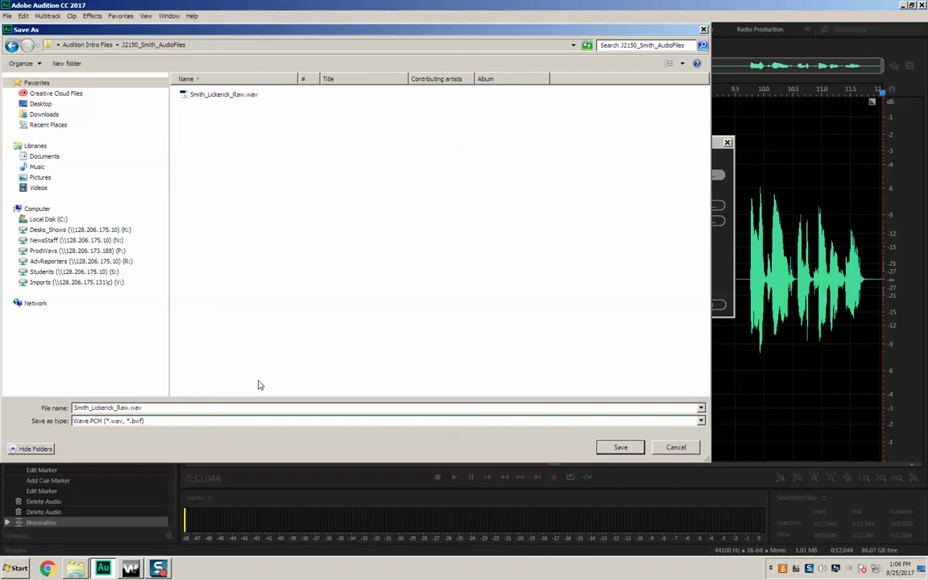
{"action": "type", "text": "J2150_"}
{"action": "left_click", "coordinate": [134, 407]}
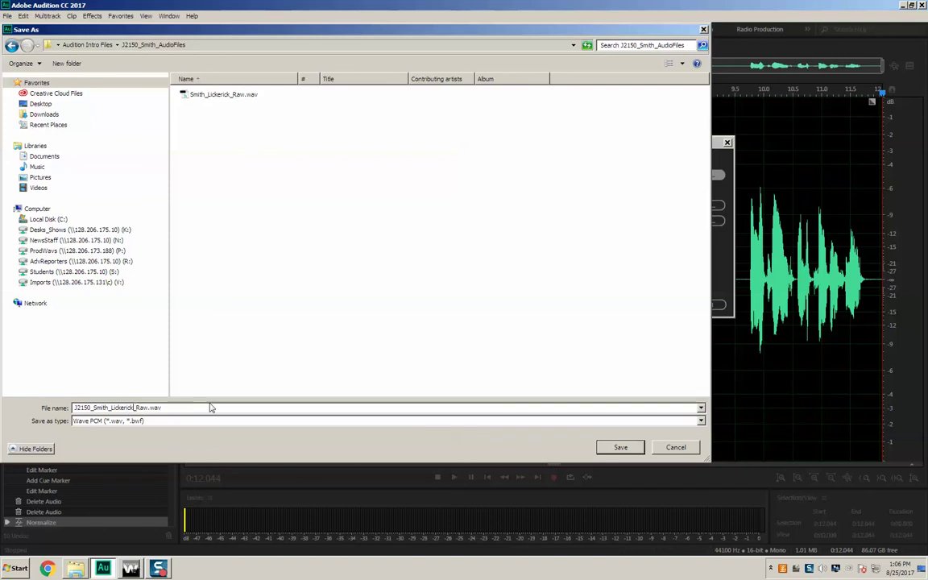
{"action": "key", "text": "Delete"}
{"action": "key", "text": "Delete"}
{"action": "key", "text": "Delete"}
{"action": "type", "text": "20170825"}
{"action": "left_click", "coordinate": [610, 450]}
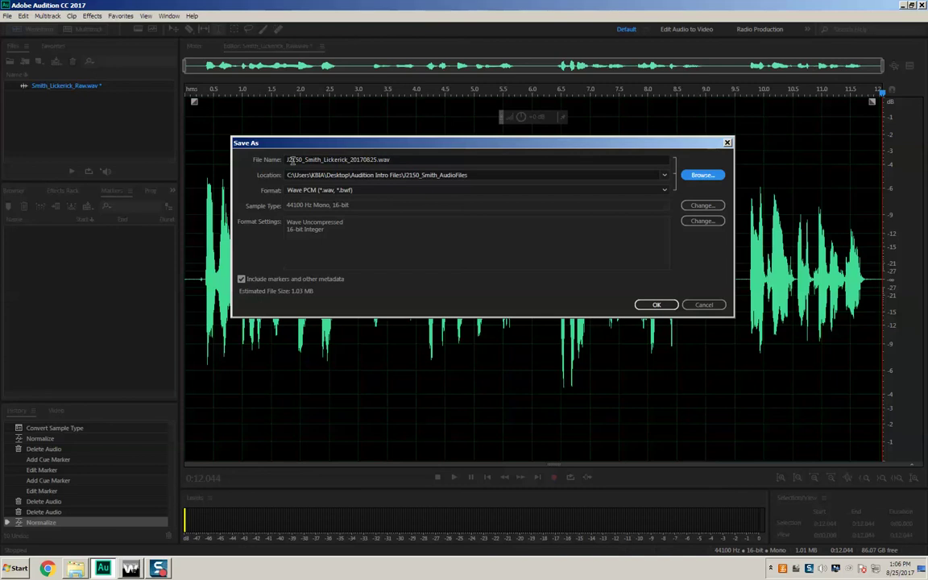
Try MP3 Audio (*.mp3) as the format for the new file
{"action": "left_click_drag", "start_coordinate": [286, 159], "coordinate": [419, 161]}
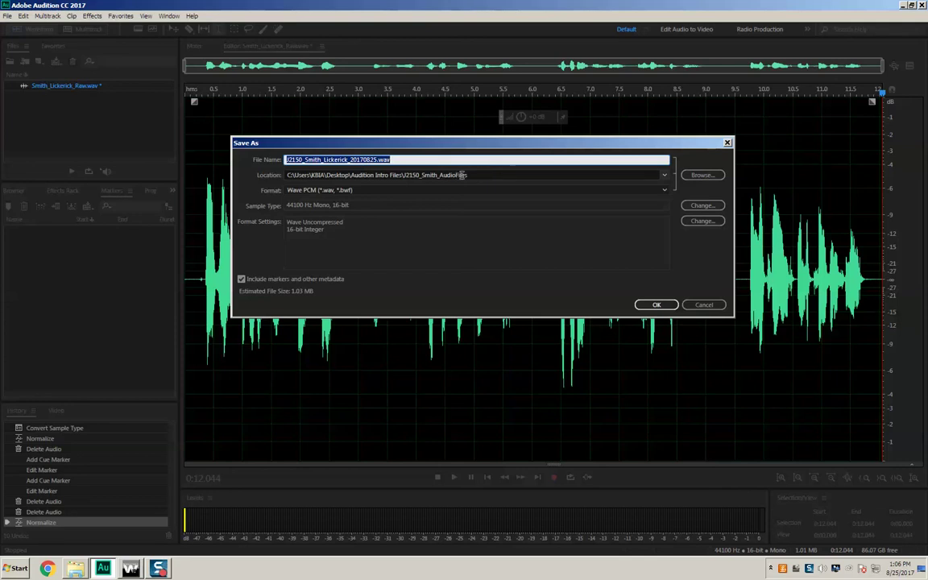
{"action": "left_click", "coordinate": [409, 234]}
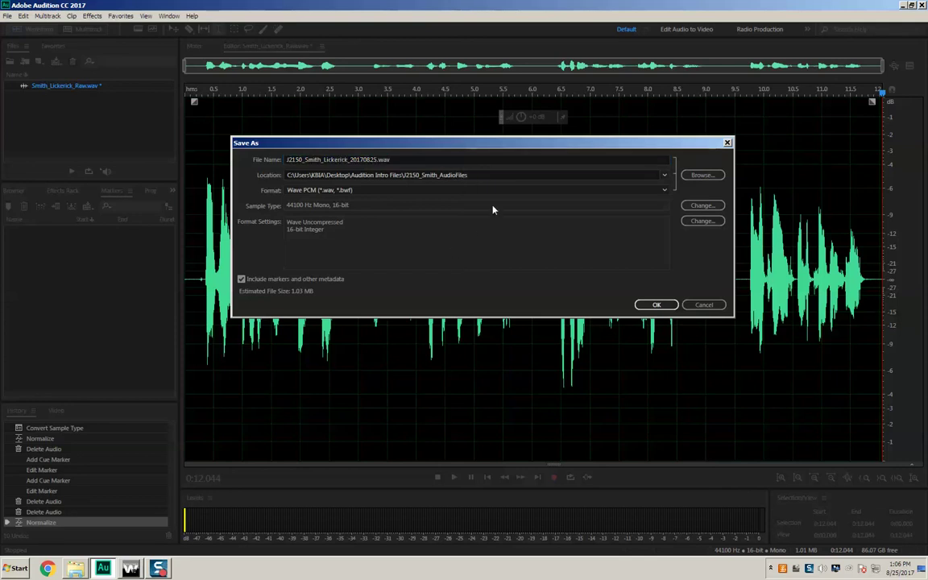
{"action": "left_click", "coordinate": [665, 191]}
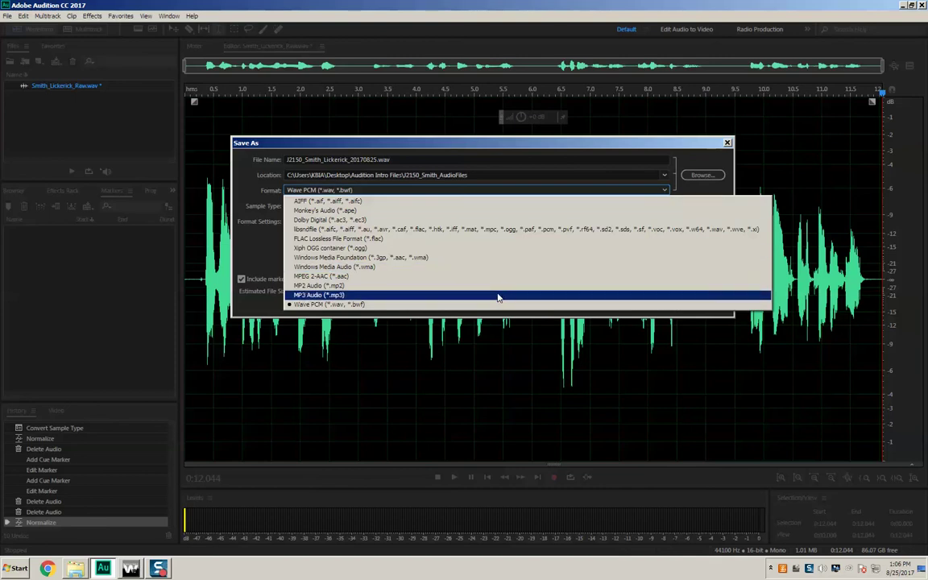
{"action": "left_click", "coordinate": [498, 297]}
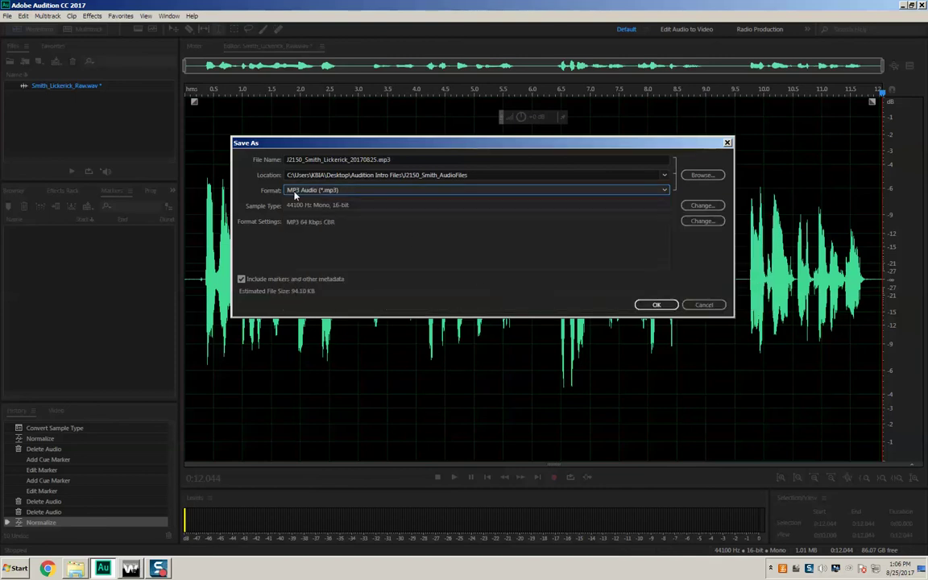
Set the file format to Wave PCM (*.wav, *.bwf) and save the recording
{"action": "left_click", "coordinate": [664, 191]}
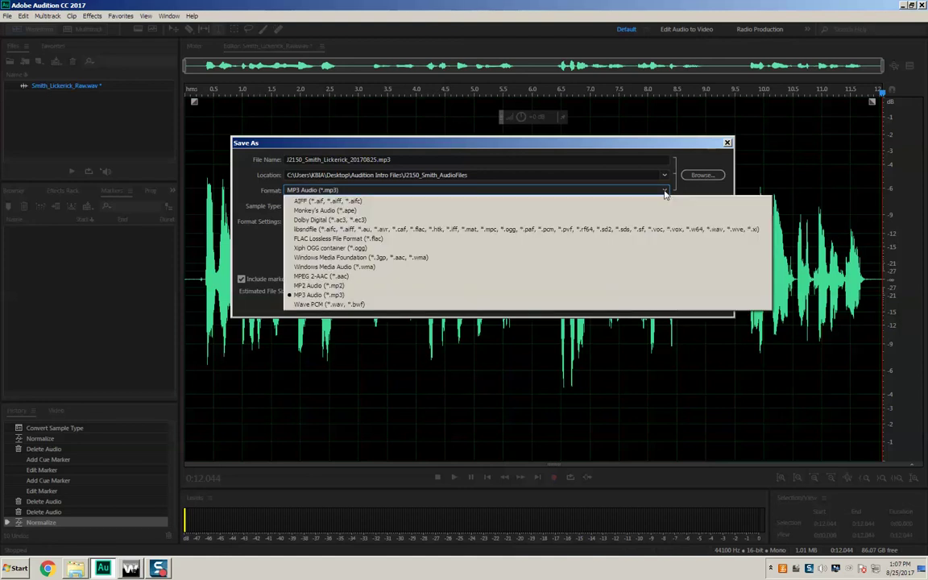
{"action": "left_click", "coordinate": [334, 306]}
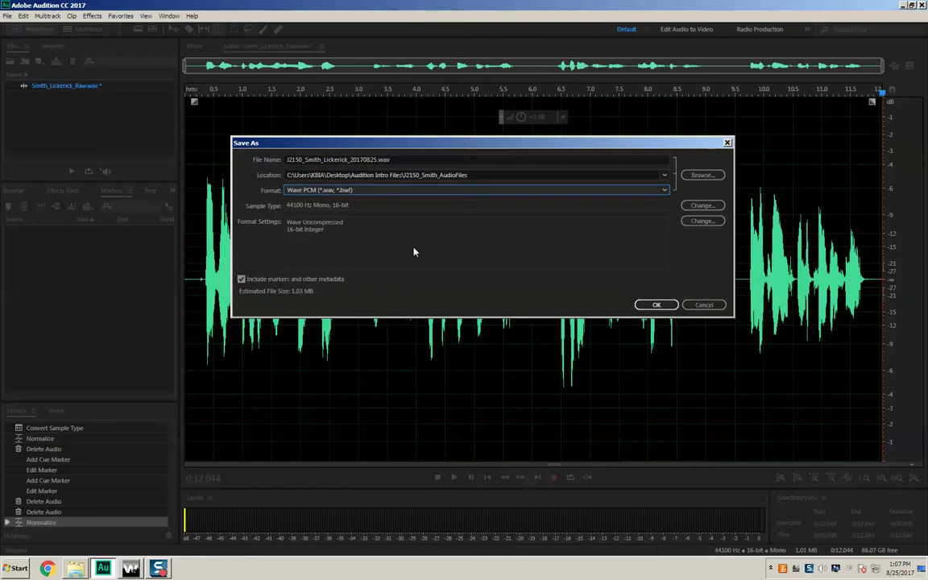
{"action": "left_click", "coordinate": [657, 306]}
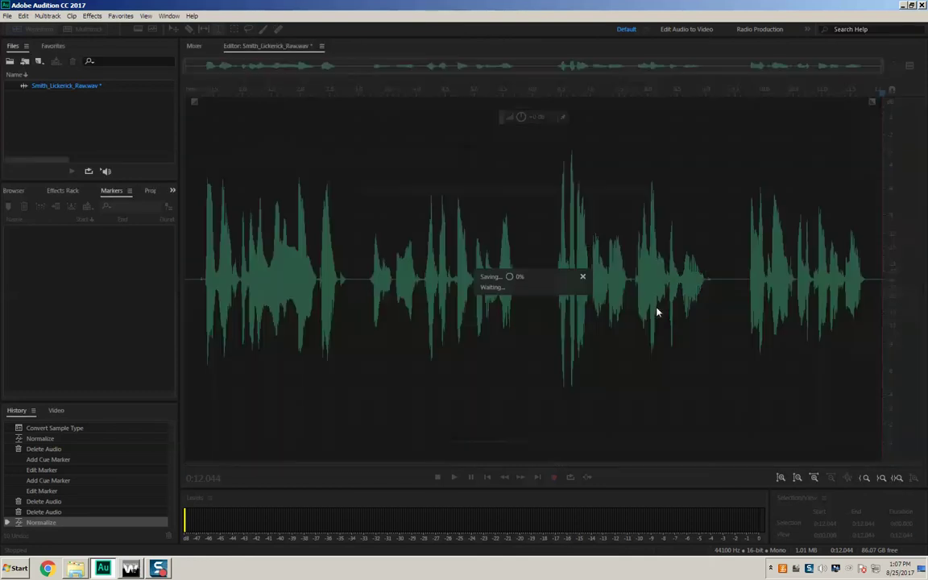